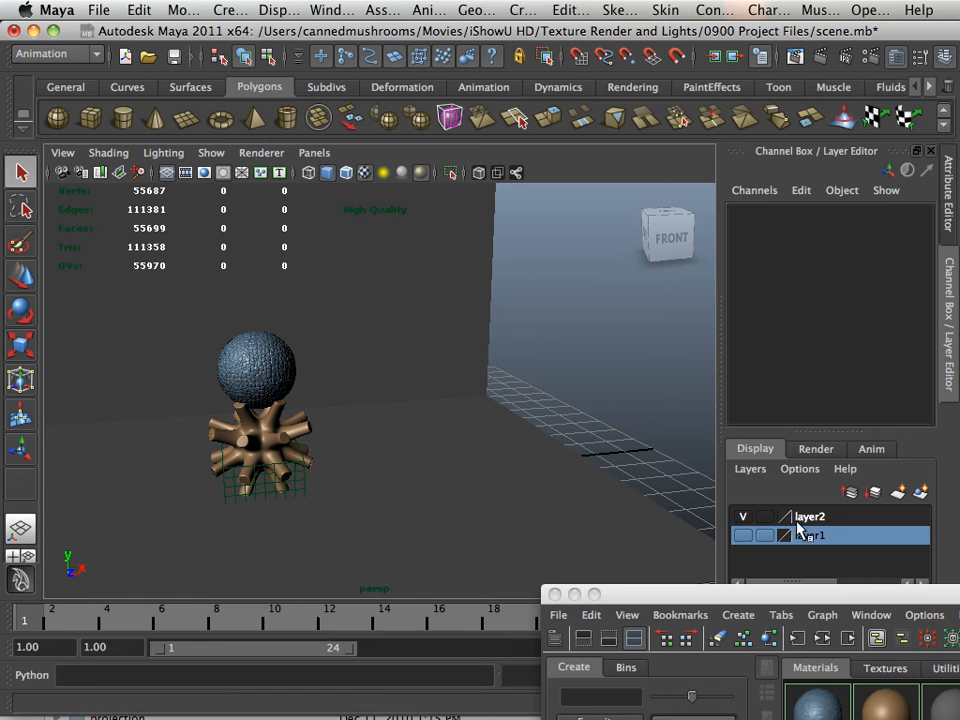
Step: Toggle the visibility of layer1 and layer2 and examine the room around the sphere and its branching base
{"action": "left_click", "coordinate": [742, 517]}
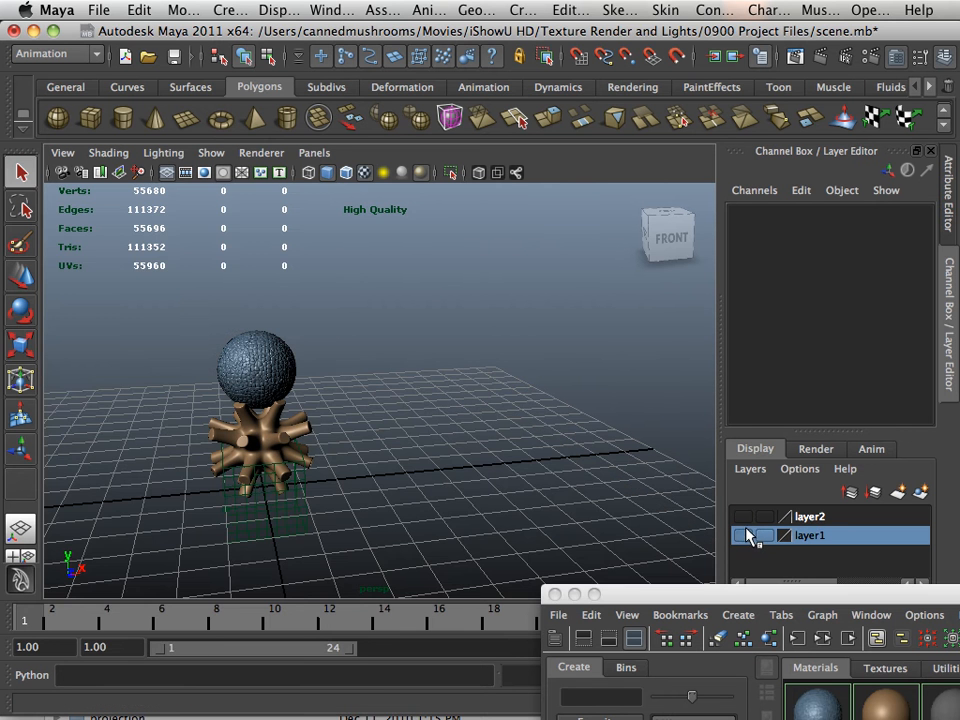
{"action": "left_click", "coordinate": [744, 535]}
{"action": "left_click", "coordinate": [745, 536]}
{"action": "left_click", "coordinate": [743, 517]}
{"action": "mouse_move", "coordinate": [530, 501]}
{"action": "left_mouse_down", "text": "alt"}
{"action": "mouse_move", "coordinate": [427, 480]}
{"action": "mouse_move", "coordinate": [494, 426]}
{"action": "left_mouse_up", "text": "alt"}
{"action": "middle_click_drag", "start_coordinate": [494, 426], "coordinate": [387, 472], "text": "alt"}
{"action": "right_click_drag", "start_coordinate": [387, 472], "coordinate": [432, 422], "text": "alt"}
{"action": "middle_click_drag", "start_coordinate": [432, 422], "coordinate": [434, 461], "text": "alt"}
{"action": "left_click_drag", "start_coordinate": [434, 461], "coordinate": [508, 457], "text": "alt"}
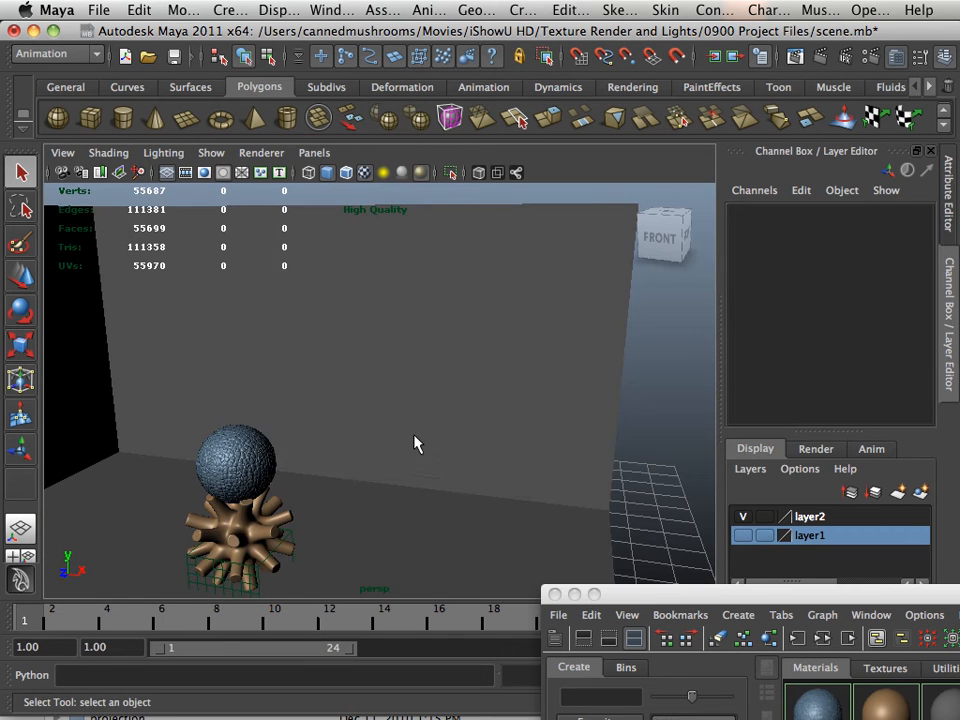
{"action": "middle_click_drag", "start_coordinate": [415, 436], "coordinate": [484, 417], "text": "alt"}
{"action": "left_click_drag", "start_coordinate": [484, 417], "coordinate": [408, 406], "text": "alt"}
Step: Switch the room mesh to face selection and create two new Lambert materials in the Hypershade
{"action": "right_click_drag", "start_coordinate": [420, 345], "coordinate": [424, 392]}
{"action": "left_click_drag", "start_coordinate": [690, 593], "coordinate": [307, 126]}
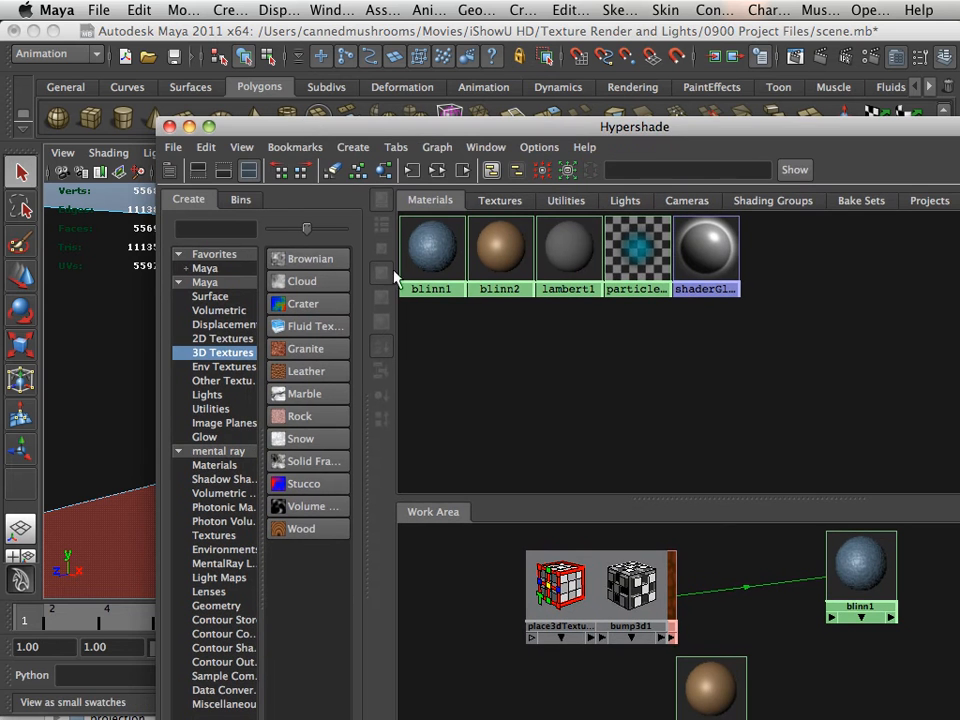
{"action": "left_click", "coordinate": [207, 269]}
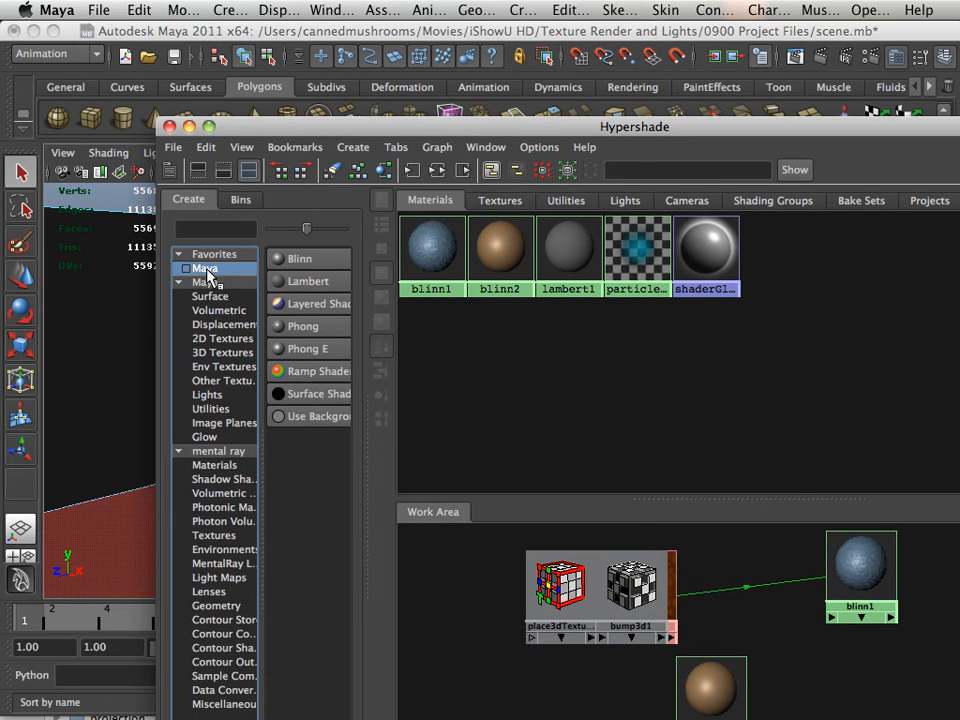
{"action": "left_click", "coordinate": [310, 283]}
{"action": "left_click", "coordinate": [310, 283]}
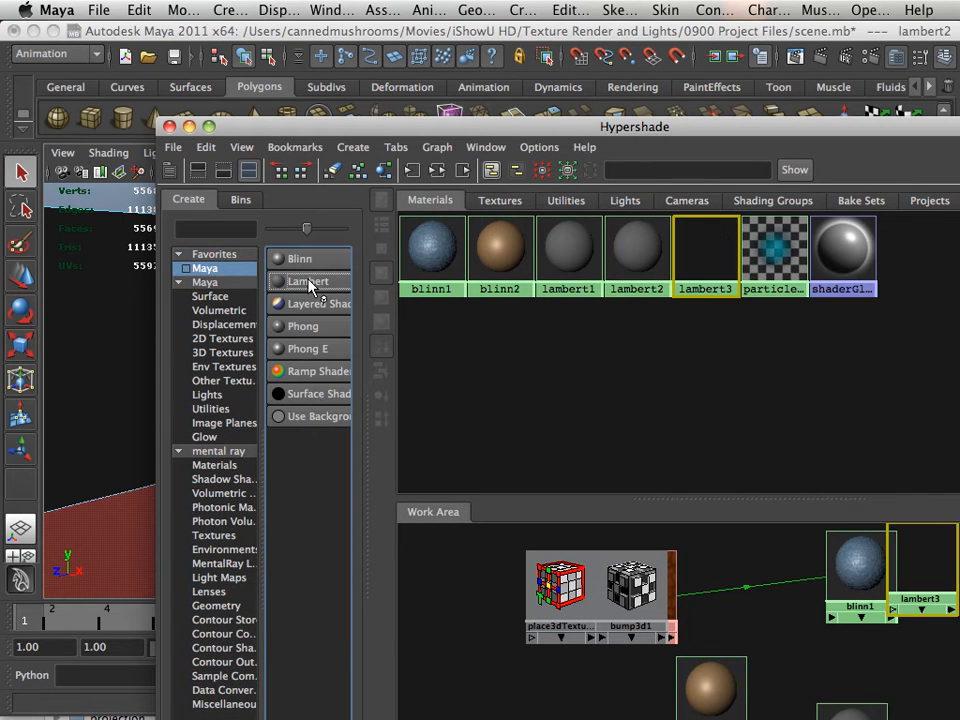
Step: Bring up the attributes of lambert3 and set its color to a muted sea green
{"action": "left_click_drag", "start_coordinate": [666, 128], "coordinate": [126, 156]}
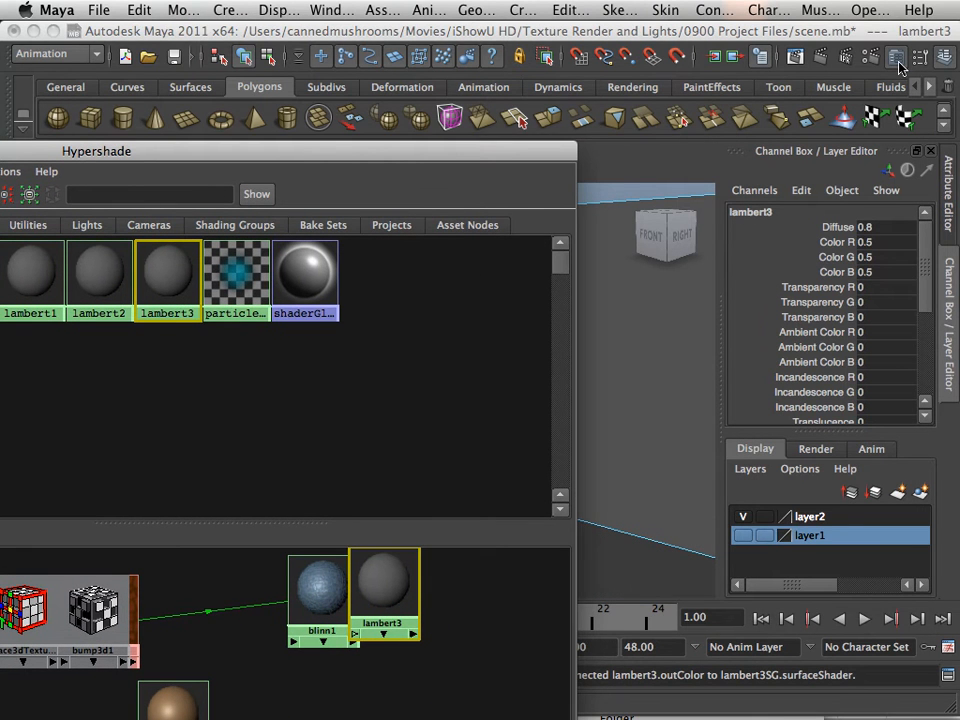
{"action": "left_click", "coordinate": [899, 63]}
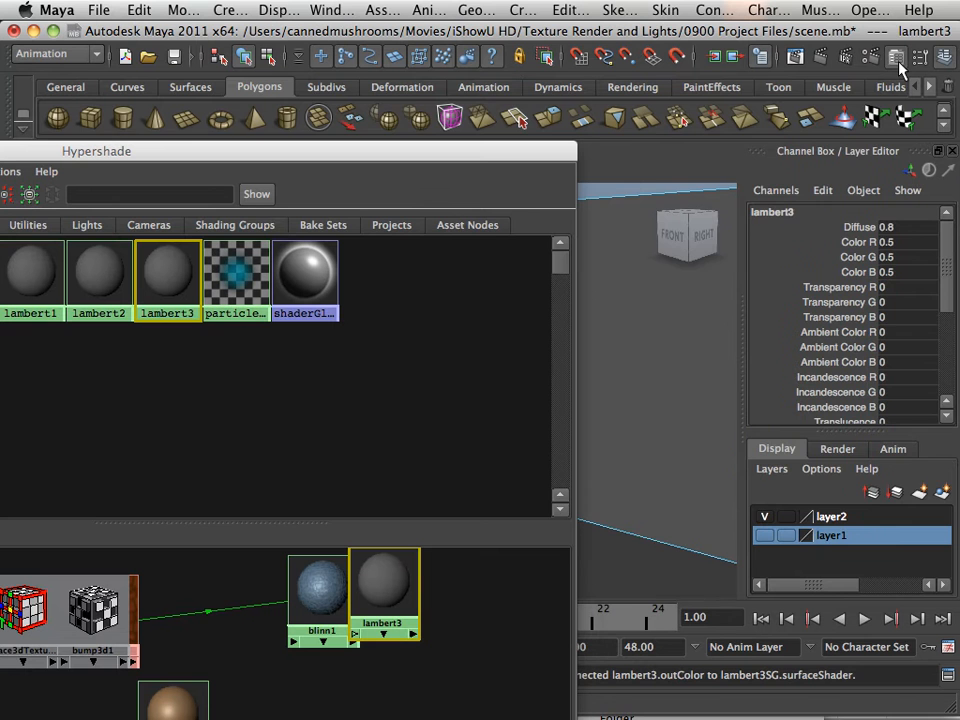
{"action": "left_click", "coordinate": [899, 62]}
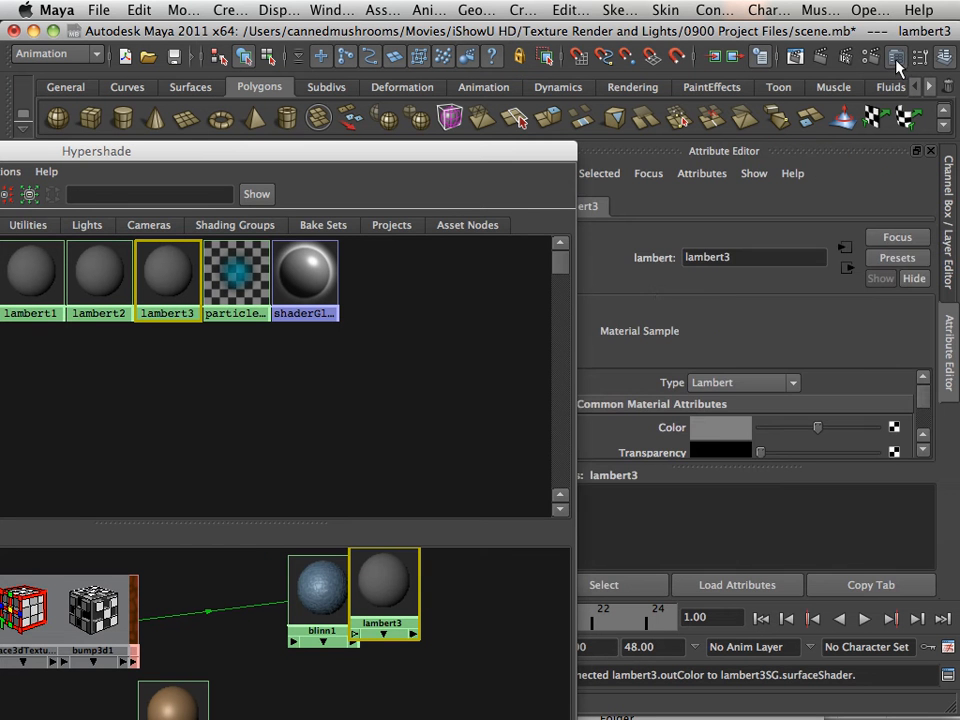
{"action": "left_click", "coordinate": [716, 432]}
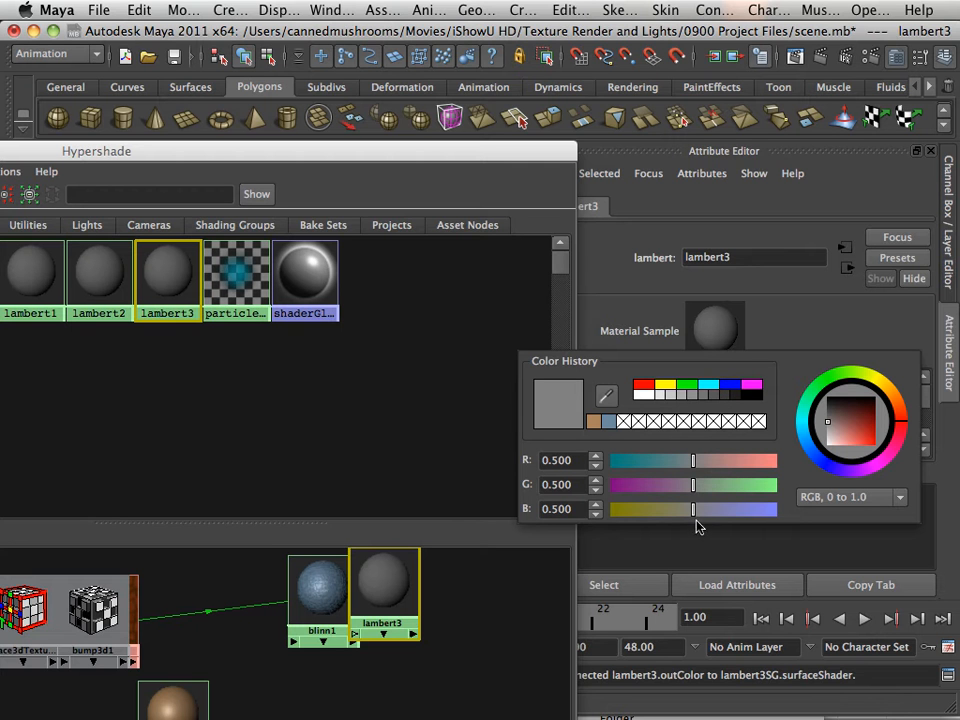
{"action": "left_click_drag", "start_coordinate": [700, 517], "coordinate": [737, 516]}
{"action": "left_click_drag", "start_coordinate": [693, 485], "coordinate": [718, 510]}
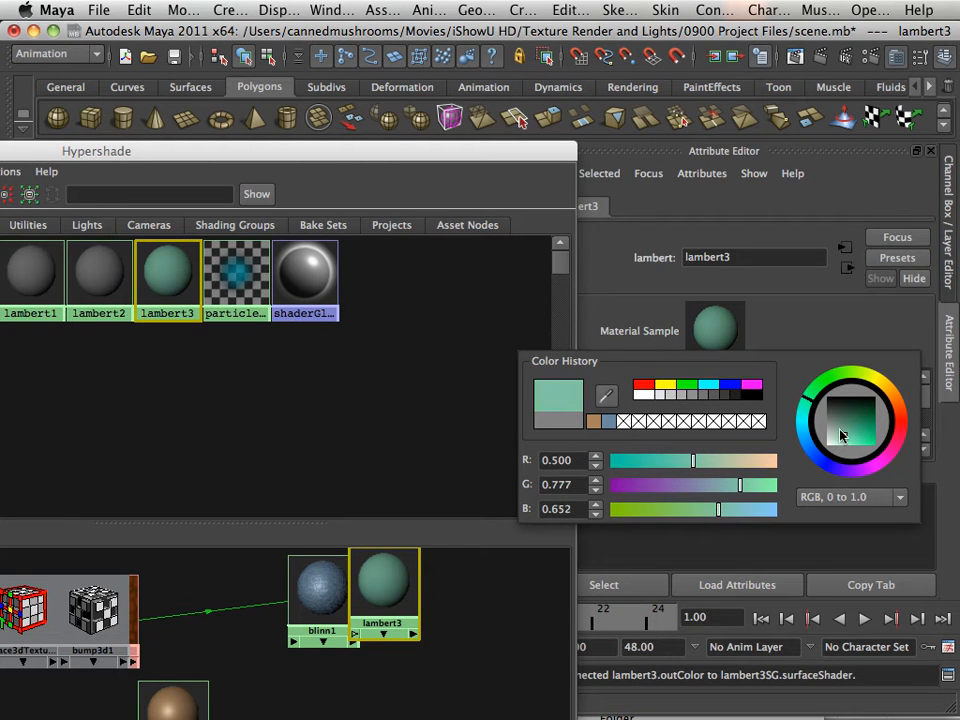
{"action": "left_click_drag", "start_coordinate": [842, 435], "coordinate": [842, 428]}
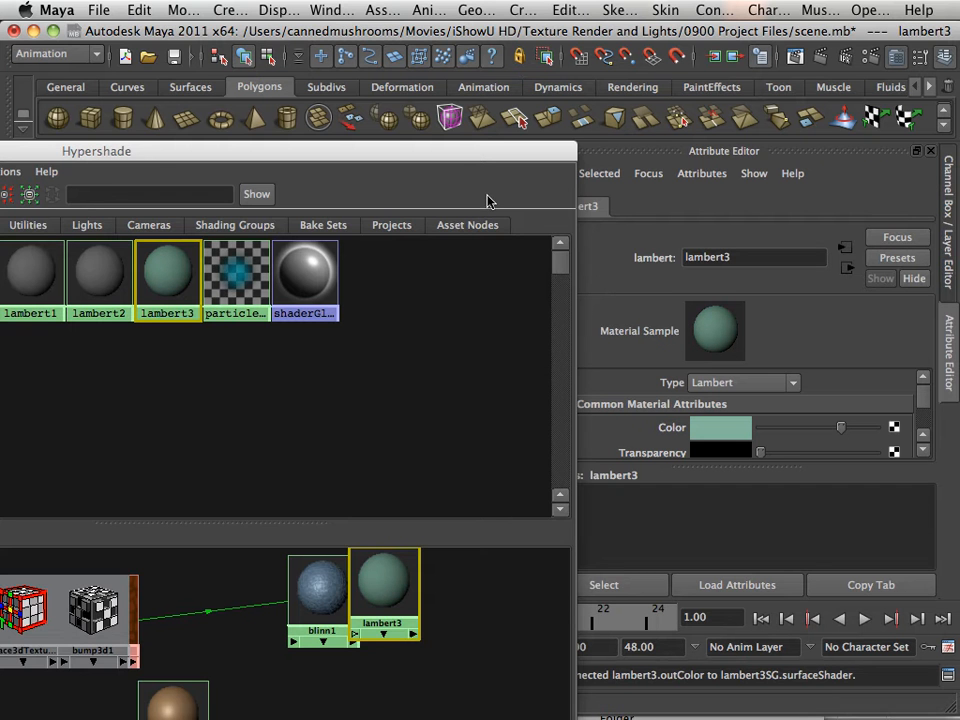
Step: Assign the green lambert3 material to the room's back wall face and select the adjoining side wall face
{"action": "left_click_drag", "start_coordinate": [474, 160], "coordinate": [557, 445]}
{"action": "left_click", "coordinate": [452, 381]}
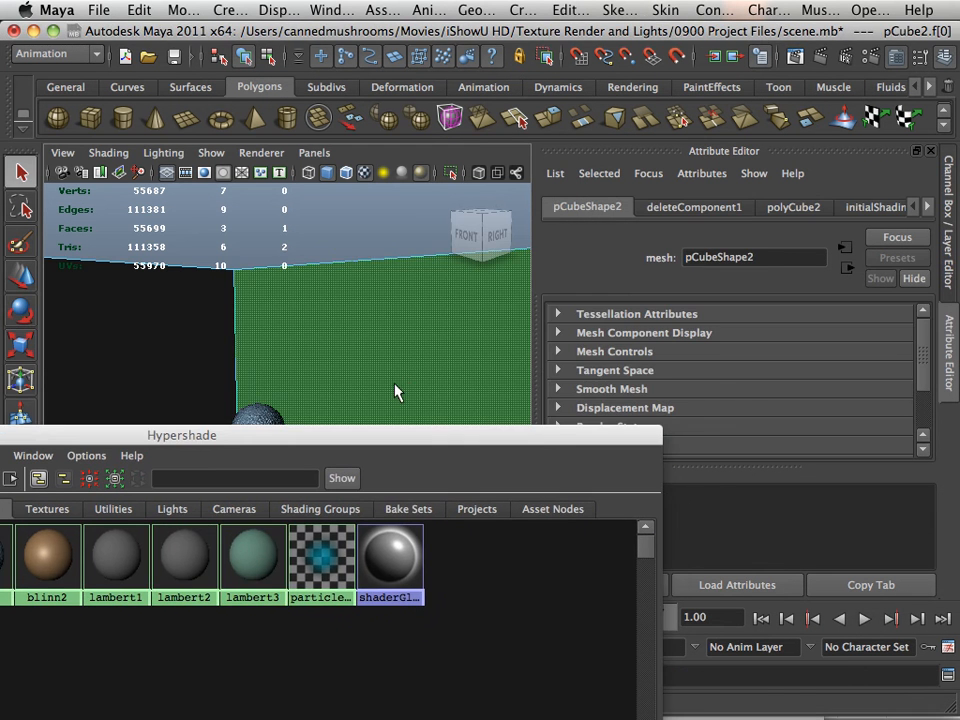
{"action": "middle_click_drag", "start_coordinate": [257, 553], "coordinate": [398, 325]}
{"action": "left_click", "coordinate": [348, 240]}
{"action": "left_click_drag", "start_coordinate": [311, 358], "coordinate": [302, 328], "text": "alt"}
{"action": "left_click", "coordinate": [302, 328]}
{"action": "left_click_drag", "start_coordinate": [342, 450], "coordinate": [432, 551]}
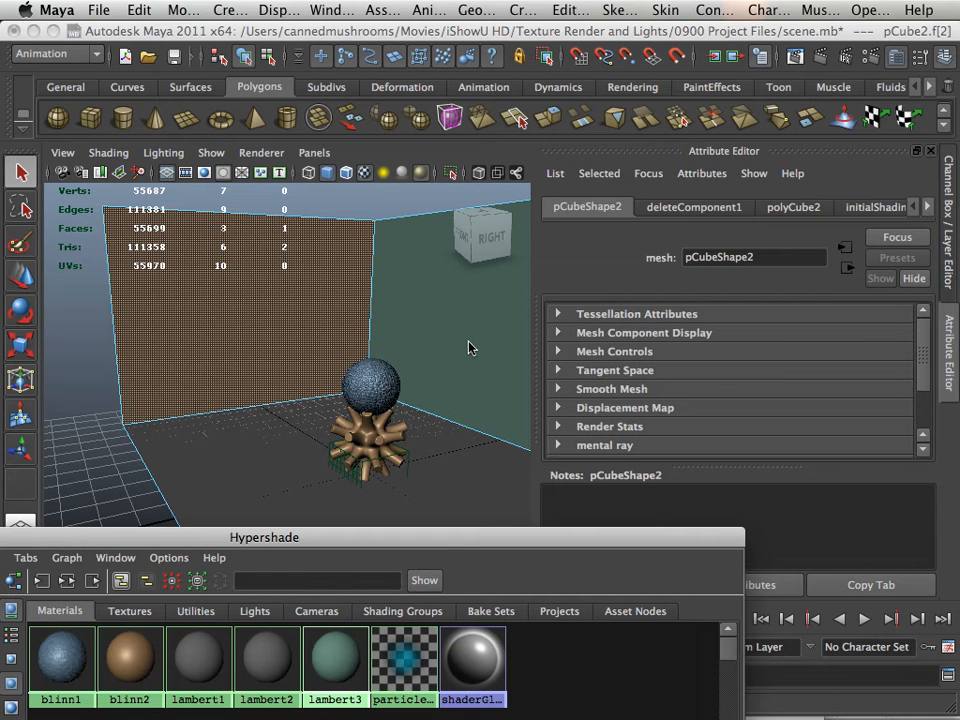
{"action": "left_click_drag", "start_coordinate": [322, 539], "coordinate": [642, 161]}
{"action": "left_click", "coordinate": [252, 262]}
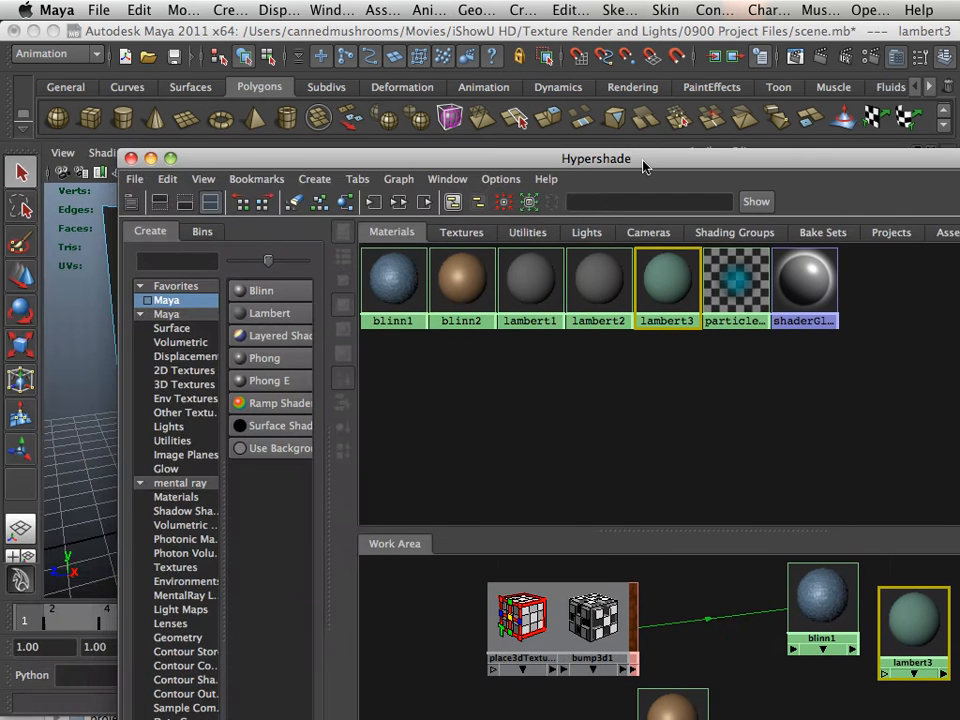
{"action": "left_click", "coordinate": [281, 313]}
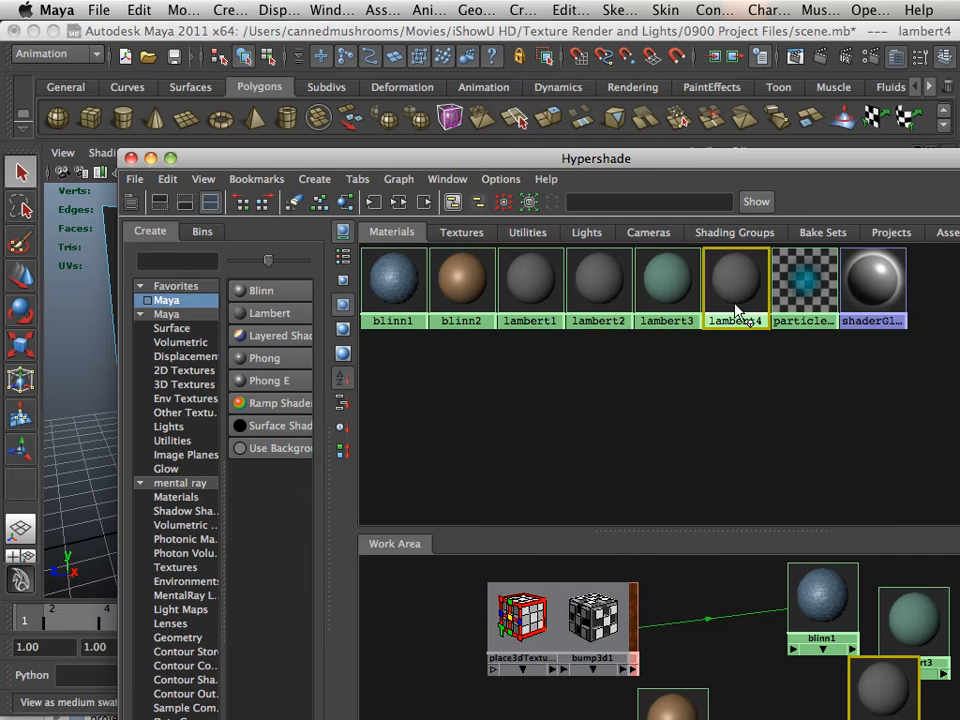
{"action": "key", "text": "Delete"}
Step: Set the color of the lambert2 material to pure yellow, R 1.000, G 1.000, B 0.000
{"action": "left_click", "coordinate": [612, 275]}
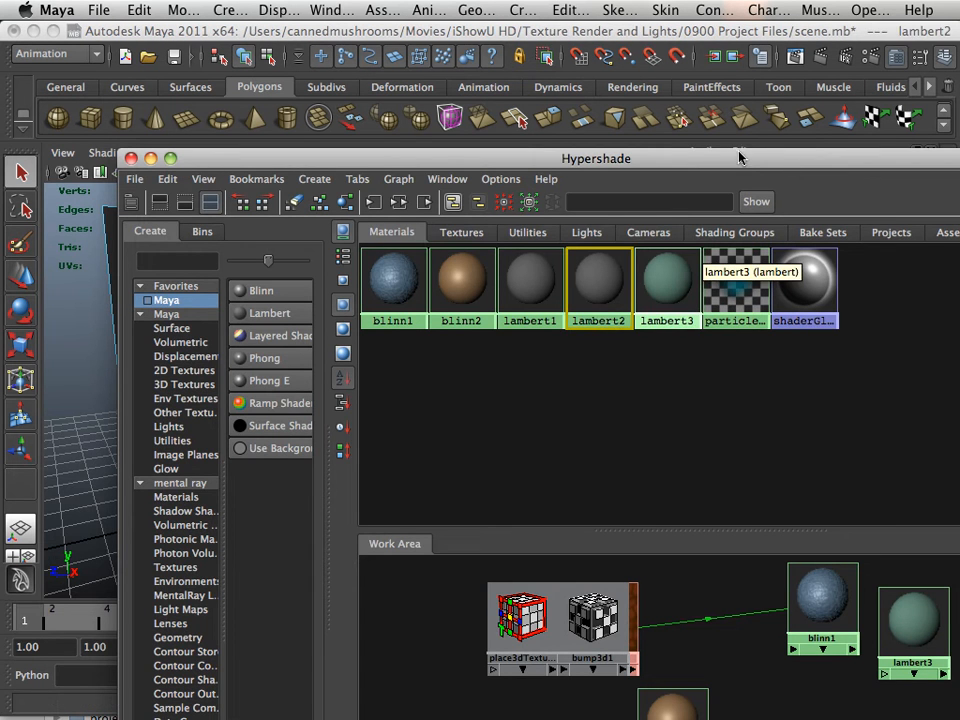
{"action": "left_click_drag", "start_coordinate": [740, 157], "coordinate": [135, 147]}
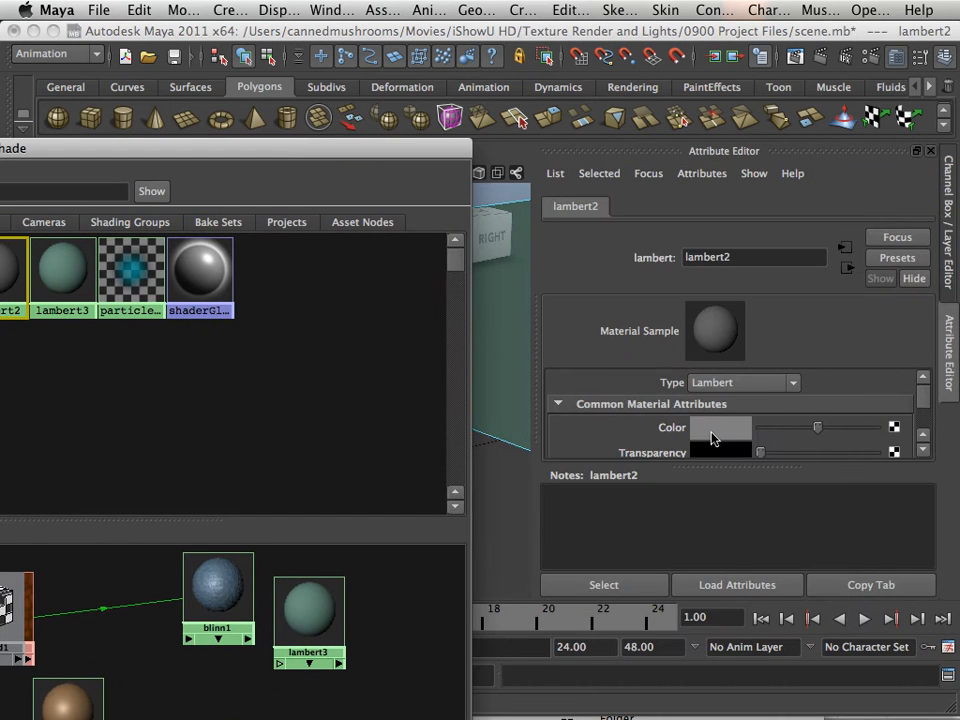
{"action": "left_click", "coordinate": [714, 430]}
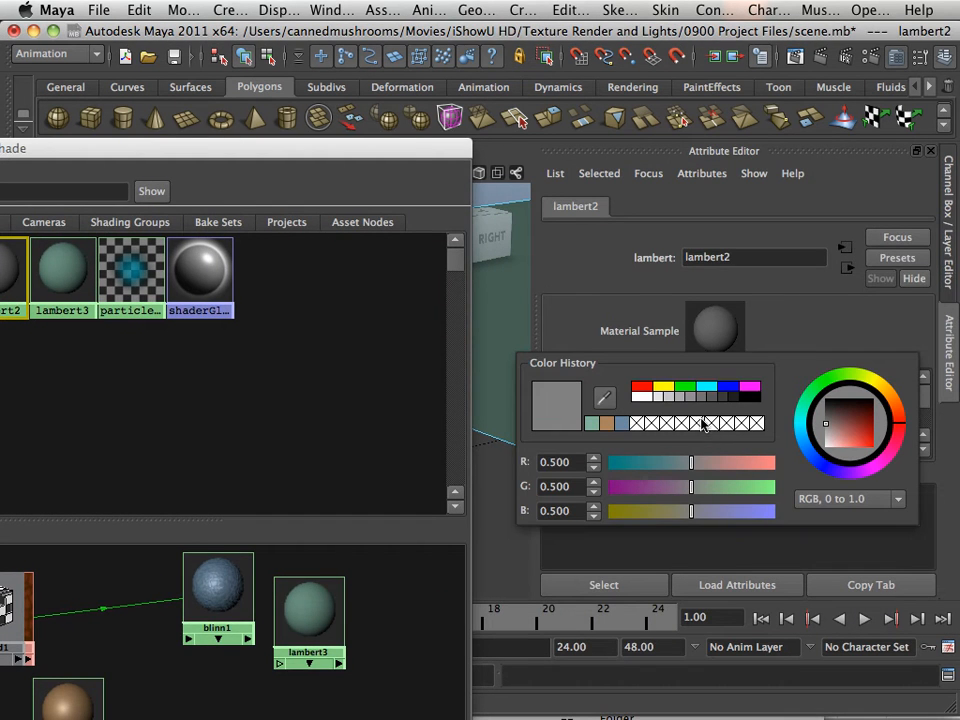
{"action": "left_click", "coordinate": [868, 386]}
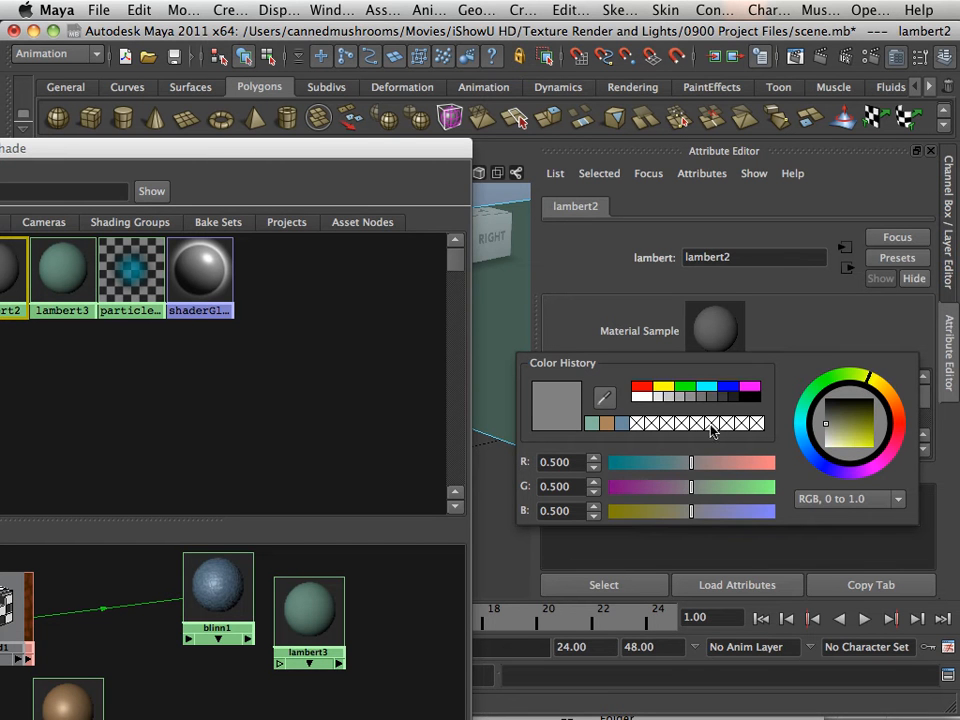
{"action": "left_click", "coordinate": [660, 388]}
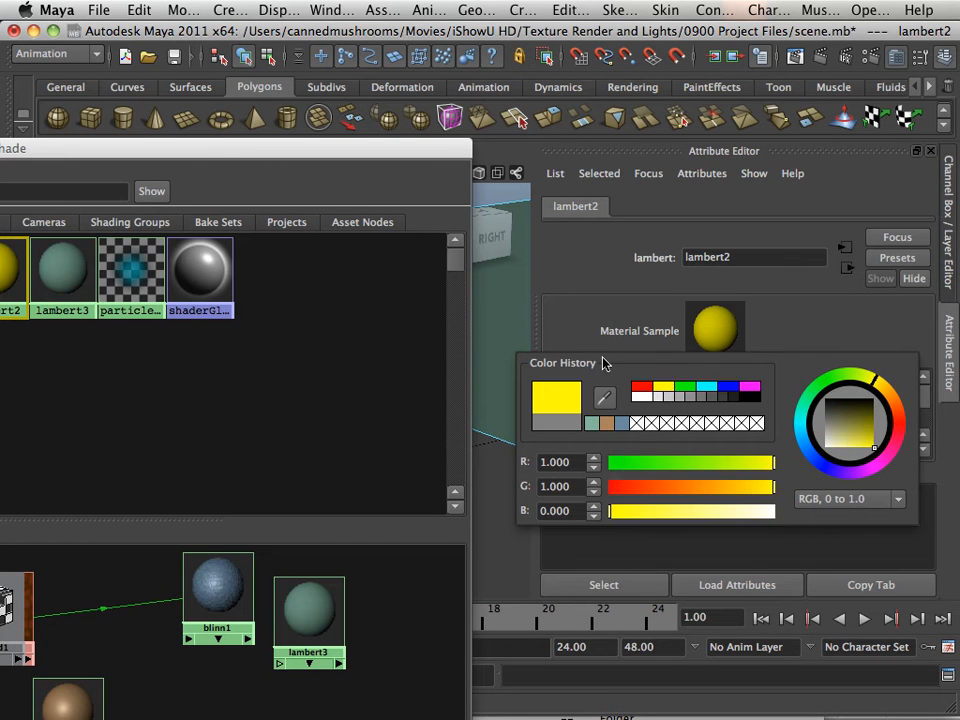
Step: Assign the yellow lambert2 material to the side wall face of the room and clear the selection
{"action": "left_click_drag", "start_coordinate": [439, 152], "coordinate": [840, 450]}
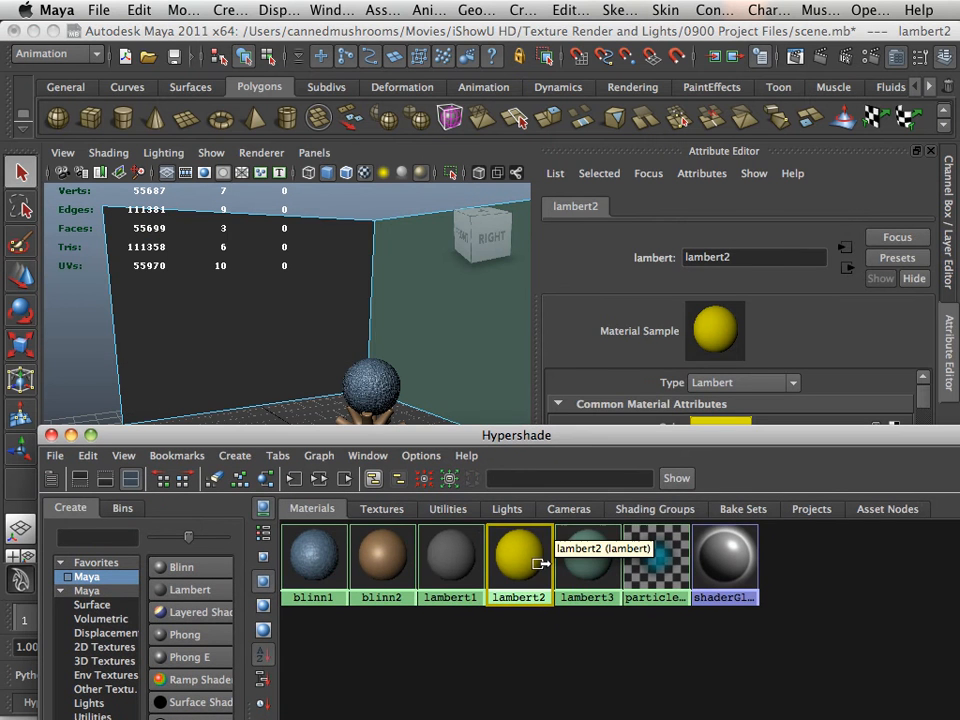
{"action": "middle_click_drag", "start_coordinate": [540, 564], "coordinate": [518, 568]}
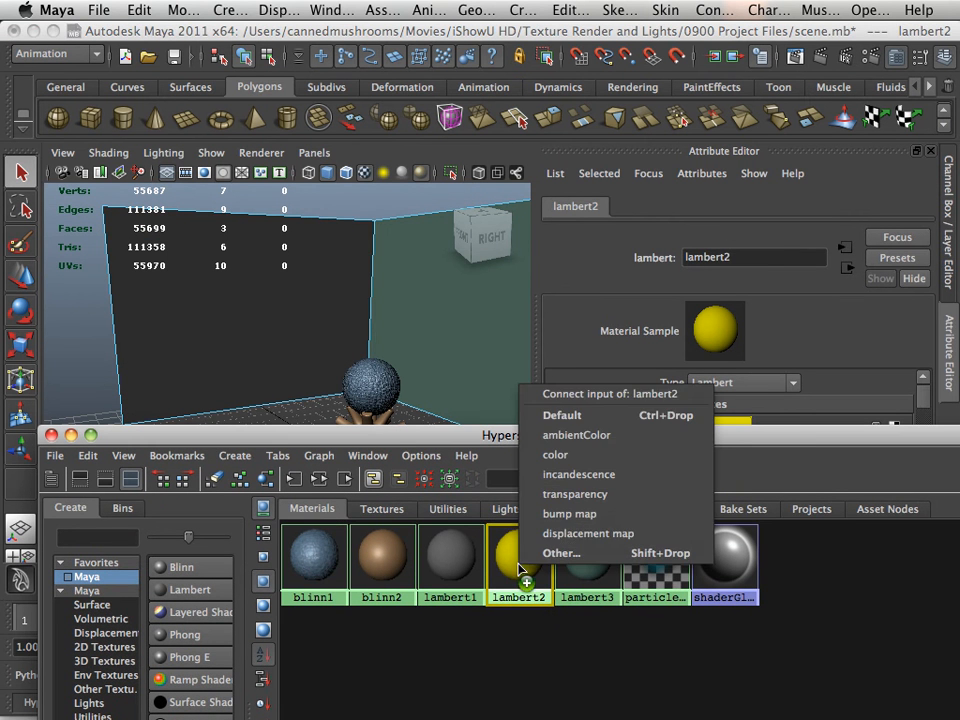
{"action": "left_click", "coordinate": [518, 563]}
{"action": "right_click_drag", "start_coordinate": [254, 331], "coordinate": [260, 374]}
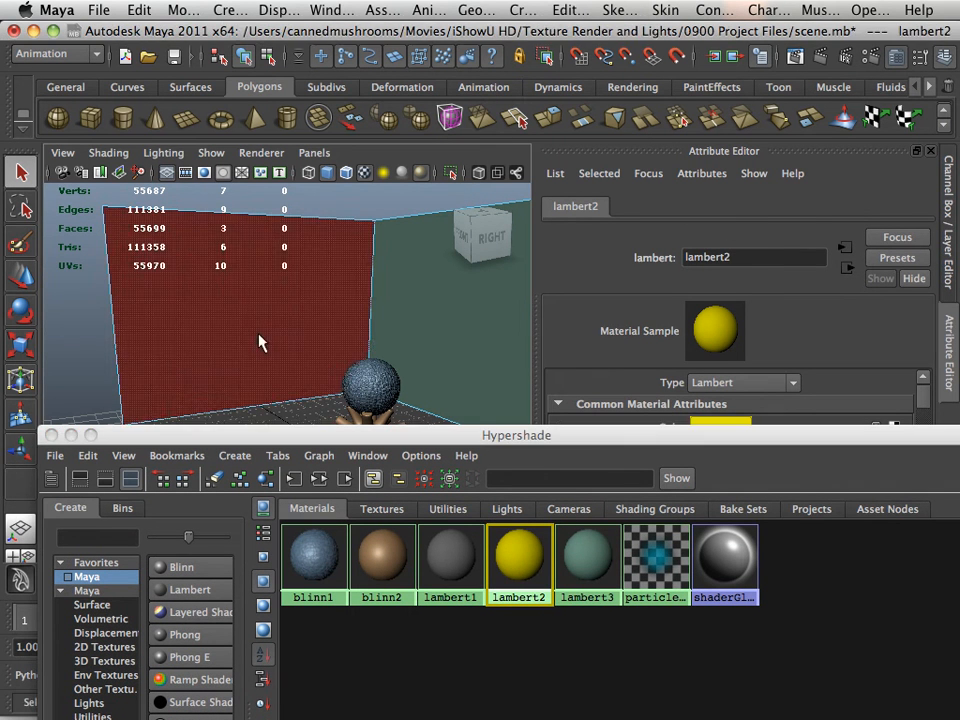
{"action": "left_click", "coordinate": [258, 342]}
{"action": "middle_click_drag", "start_coordinate": [531, 568], "coordinate": [333, 407]}
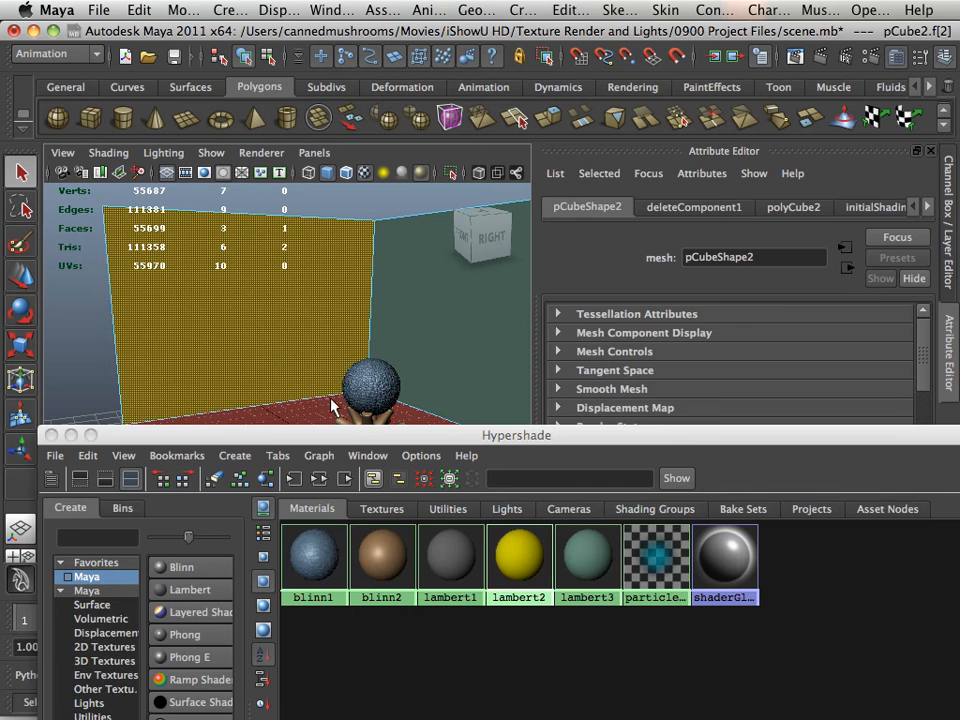
{"action": "left_click_drag", "start_coordinate": [373, 436], "coordinate": [388, 690]}
{"action": "left_click", "coordinate": [122, 482]}
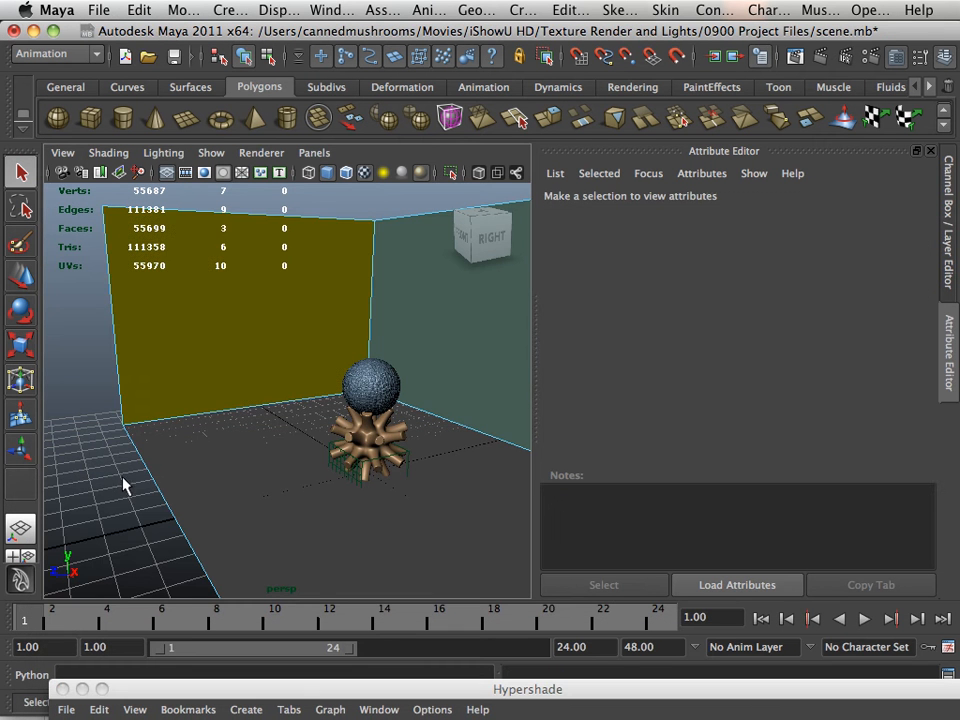
Step: Examine the colored walls and the sphere on its base from several angles and distances
{"action": "left_click_drag", "start_coordinate": [122, 482], "coordinate": [298, 468], "text": "alt"}
{"action": "right_click_drag", "start_coordinate": [298, 468], "coordinate": [302, 497], "text": "alt"}
{"action": "middle_click_drag", "start_coordinate": [304, 452], "coordinate": [330, 461], "text": "alt"}
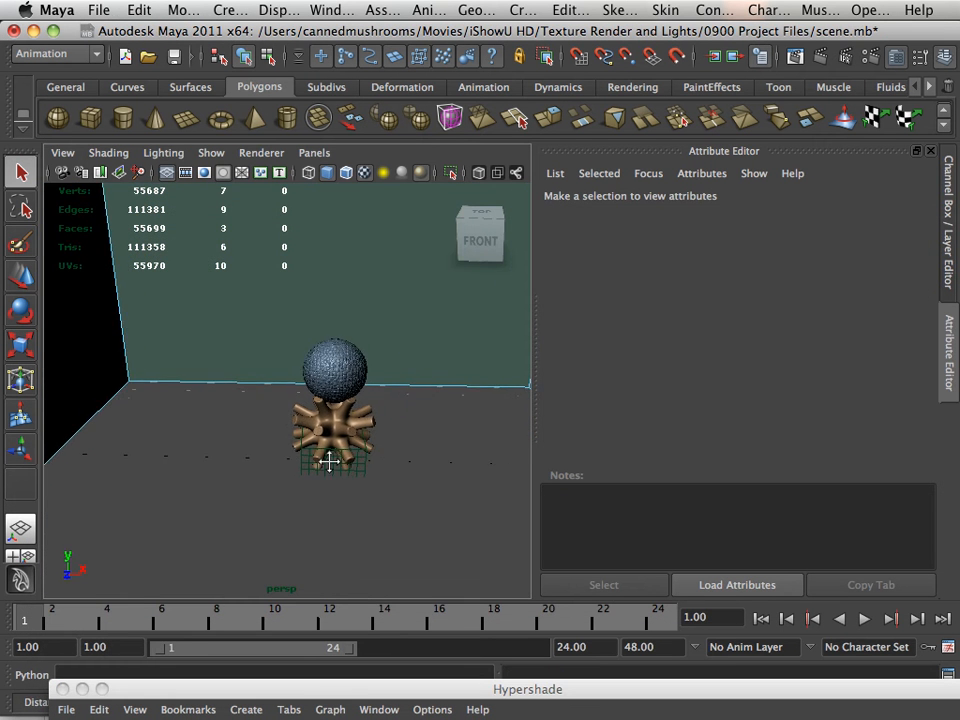
{"action": "left_click_drag", "start_coordinate": [330, 461], "coordinate": [290, 446], "text": "alt"}
{"action": "right_click_drag", "start_coordinate": [290, 446], "coordinate": [427, 490], "text": "alt"}
{"action": "middle_click_drag", "start_coordinate": [427, 490], "coordinate": [443, 499], "text": "alt"}
{"action": "right_click_drag", "start_coordinate": [443, 499], "coordinate": [346, 478], "text": "alt"}
{"action": "middle_click_drag", "start_coordinate": [346, 478], "coordinate": [294, 480], "text": "alt"}
{"action": "left_click_drag", "start_coordinate": [294, 480], "coordinate": [300, 414], "text": "alt"}
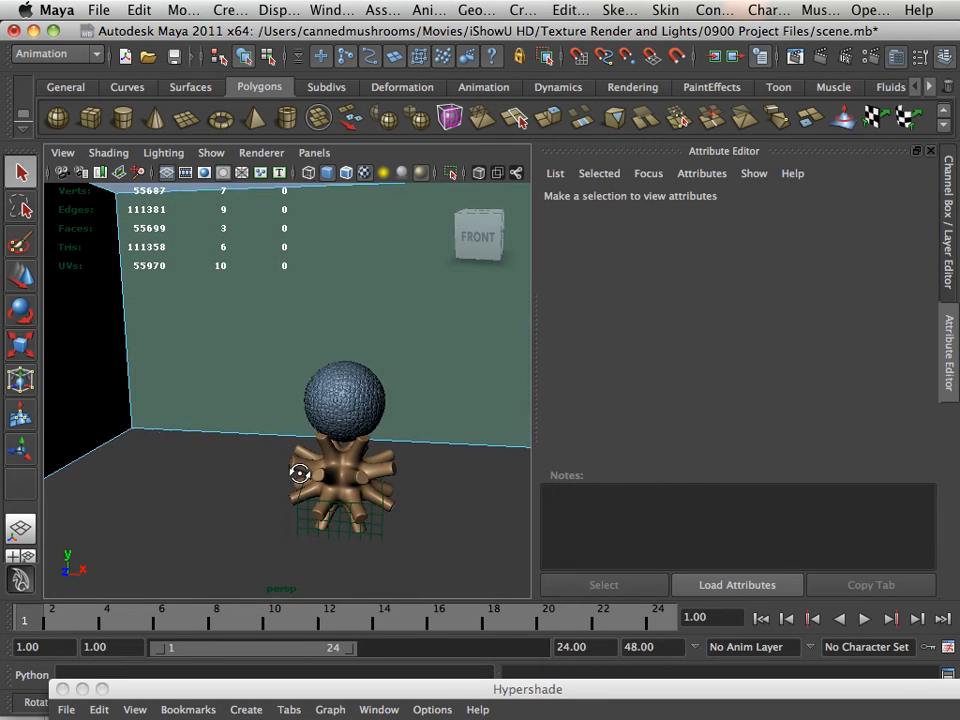
{"action": "right_click_drag", "start_coordinate": [302, 478], "coordinate": [376, 493], "text": "alt"}
{"action": "mouse_move", "coordinate": [378, 489]}
{"action": "middle_mouse_down", "text": "alt"}
{"action": "mouse_move", "coordinate": [373, 463]}
{"action": "mouse_move", "coordinate": [380, 471]}
{"action": "middle_mouse_up", "text": "alt"}
{"action": "right_click_drag", "start_coordinate": [443, 516], "coordinate": [292, 482], "text": "alt"}
{"action": "middle_click_drag", "start_coordinate": [332, 484], "coordinate": [349, 478], "text": "alt"}
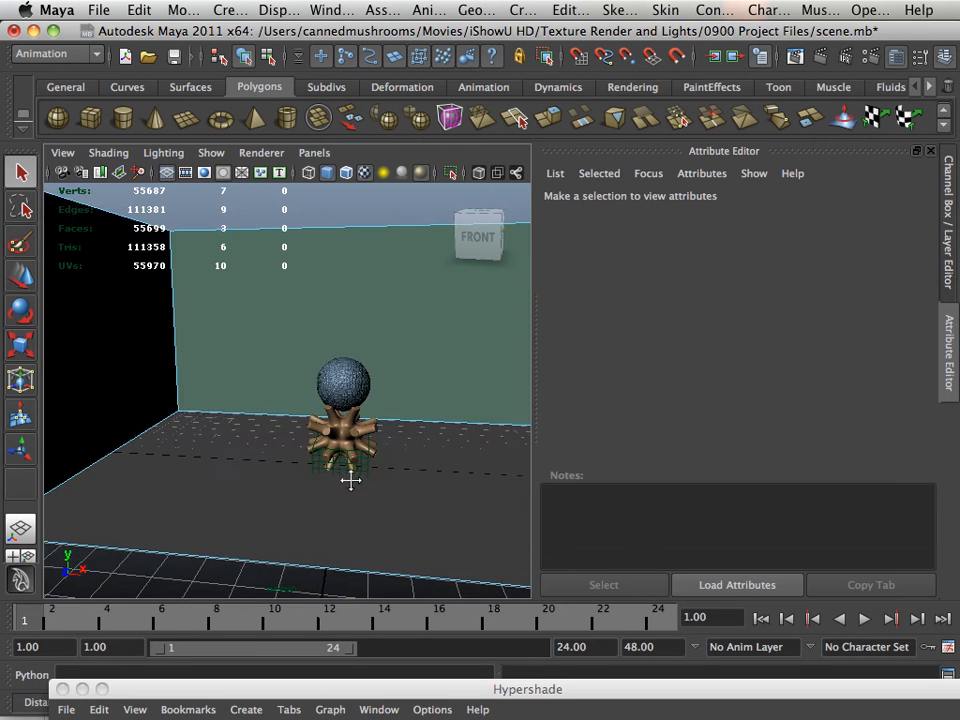
{"action": "left_click_drag", "start_coordinate": [351, 478], "coordinate": [230, 471], "text": "alt"}
{"action": "right_click_drag", "start_coordinate": [230, 472], "coordinate": [323, 489], "text": "alt"}
{"action": "middle_click_drag", "start_coordinate": [326, 490], "coordinate": [234, 476], "text": "alt"}
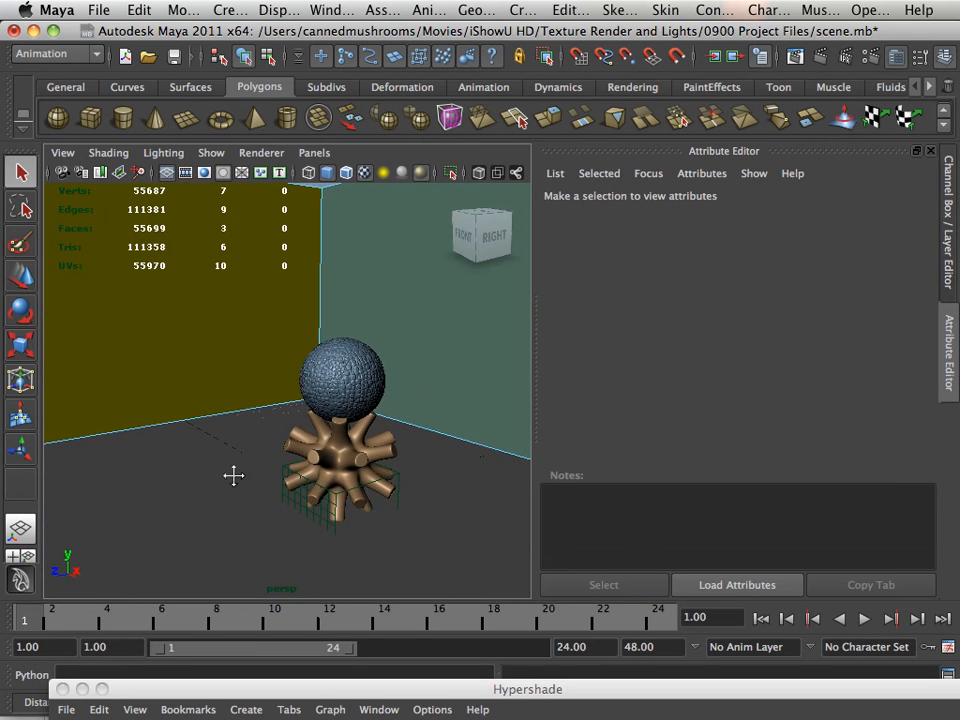
{"action": "left_click_drag", "start_coordinate": [234, 476], "coordinate": [272, 477], "text": "alt"}
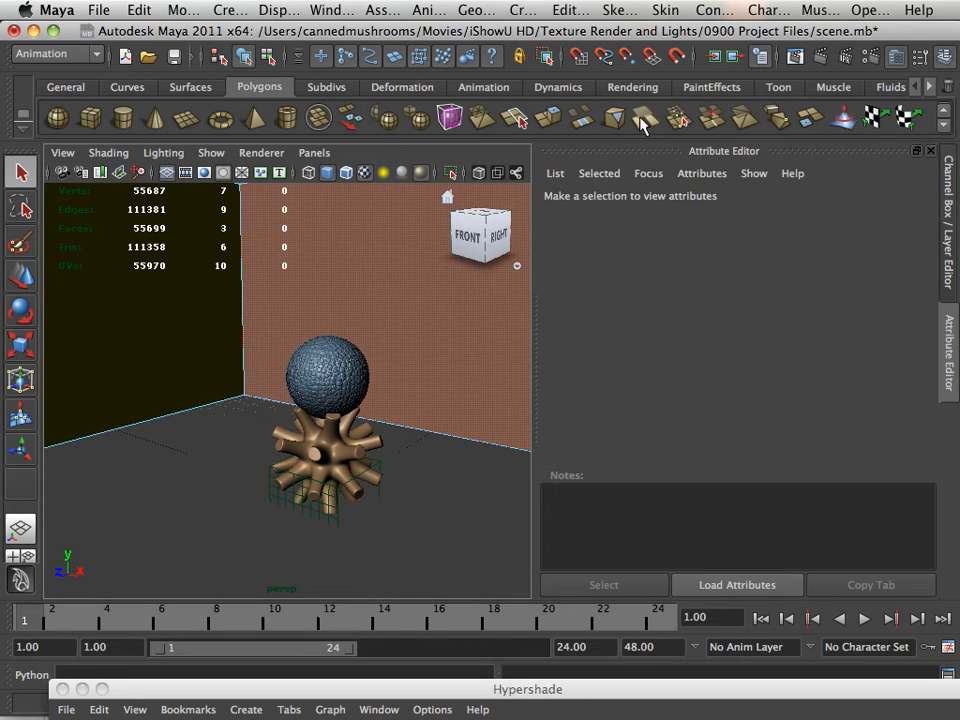
Step: Create a spot light and place it in front of the sphere, raised above the floor
{"action": "left_click", "coordinate": [630, 88]}
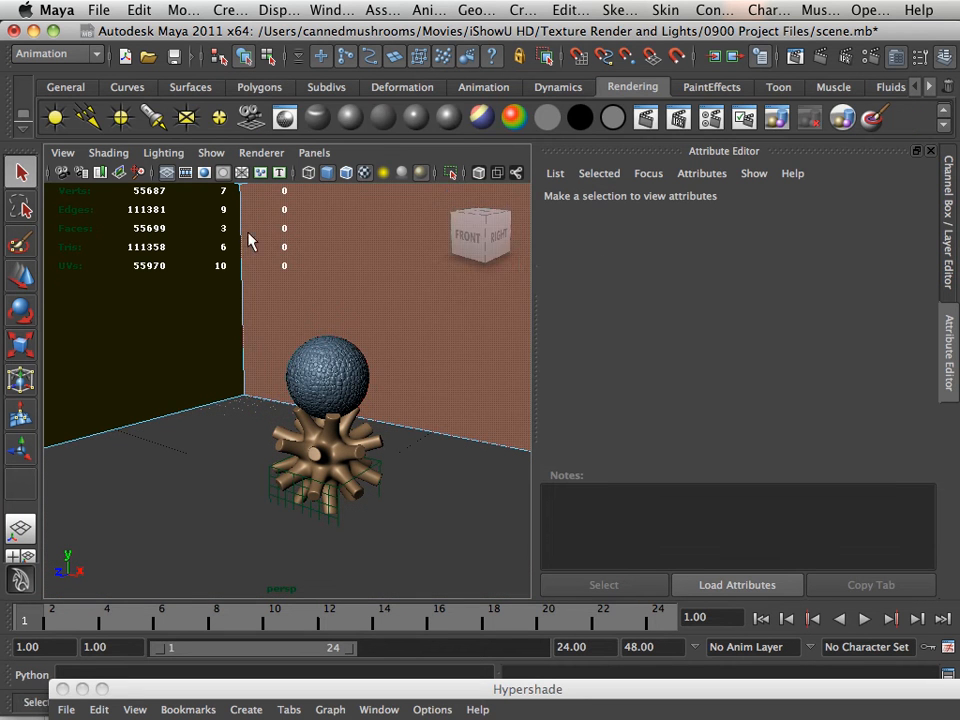
{"action": "left_click", "coordinate": [153, 120]}
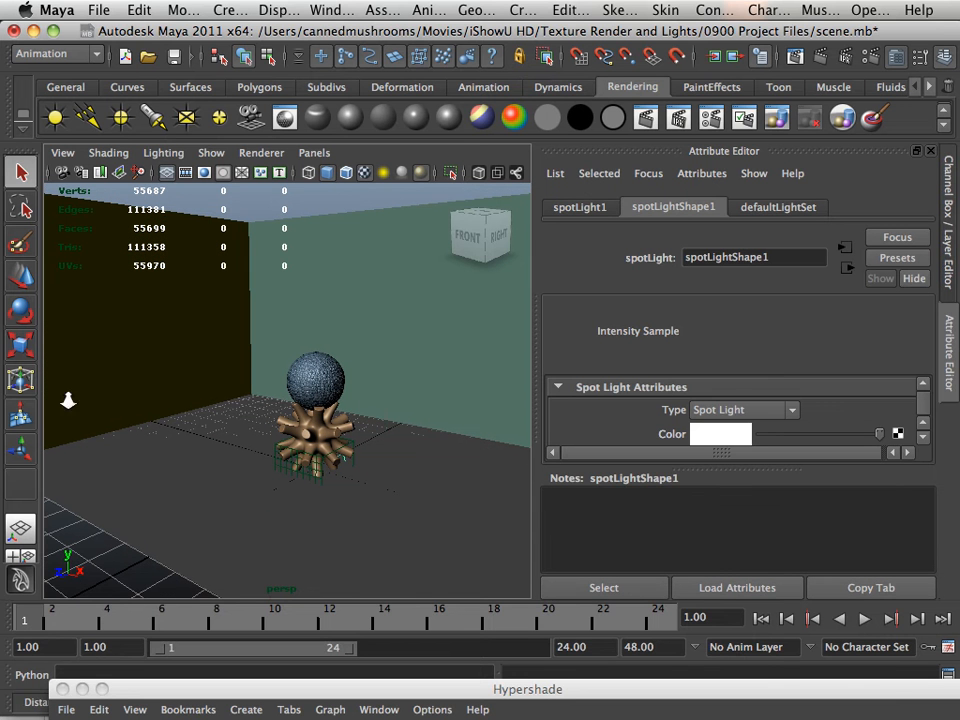
{"action": "middle_click_drag", "start_coordinate": [270, 473], "coordinate": [157, 524]}
{"action": "left_click_drag", "start_coordinate": [210, 480], "coordinate": [191, 386]}
Step: With the viewport lit by the scene lights, raise the spot light further and tilt it down toward the sphere and its base
{"action": "key", "text": "7"}
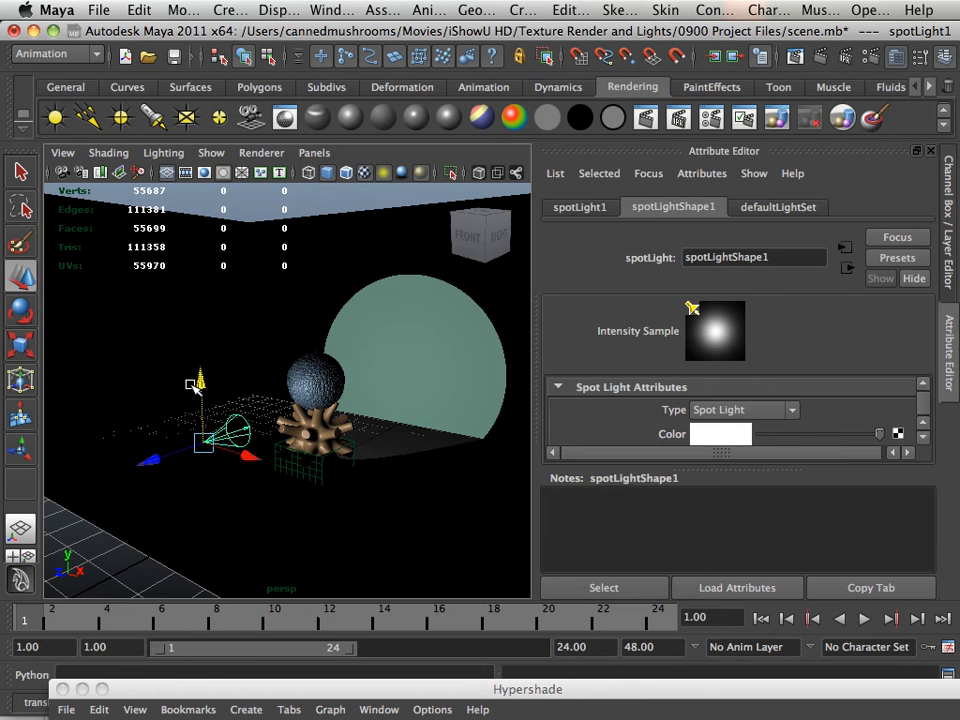
{"action": "left_click_drag", "start_coordinate": [154, 443], "coordinate": [273, 434], "text": "alt"}
{"action": "left_click_drag", "start_coordinate": [350, 444], "coordinate": [352, 380]}
{"action": "left_click", "coordinate": [24, 314]}
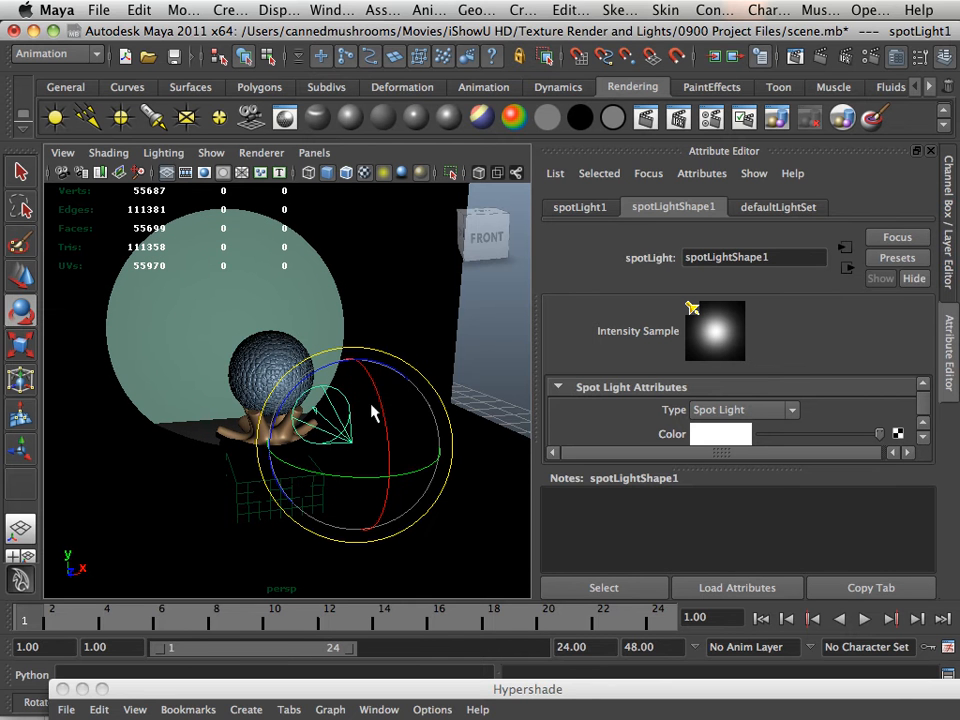
{"action": "left_click_drag", "start_coordinate": [383, 445], "coordinate": [379, 416]}
{"action": "mouse_move", "coordinate": [268, 425]}
{"action": "left_mouse_down", "text": "alt"}
{"action": "mouse_move", "coordinate": [364, 439]}
{"action": "mouse_move", "coordinate": [422, 429]}
{"action": "mouse_move", "coordinate": [285, 421]}
{"action": "left_mouse_up", "text": "alt"}
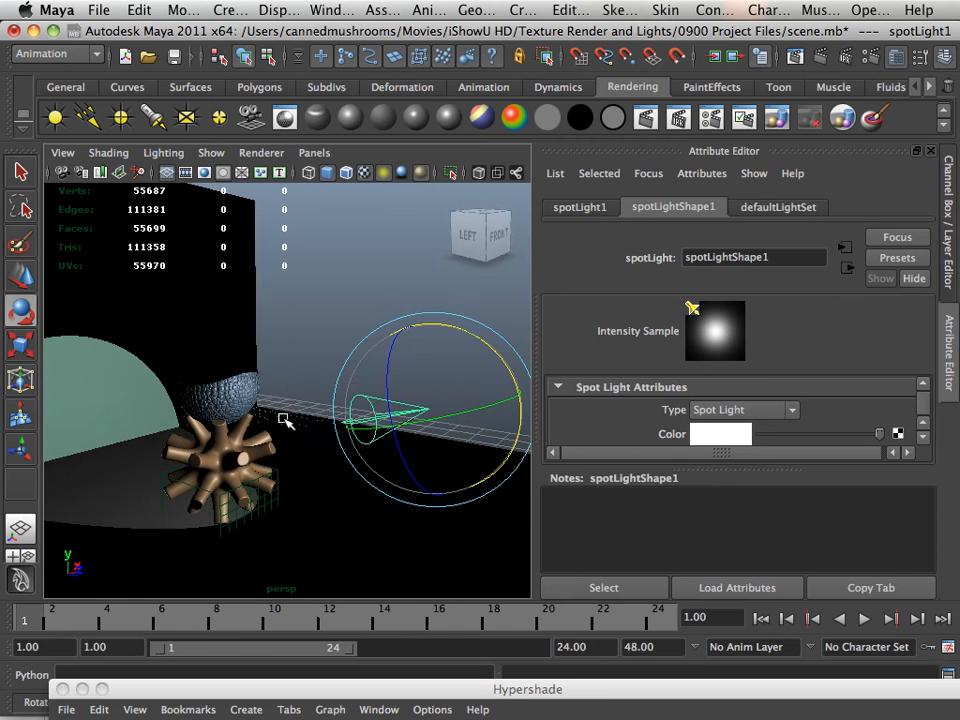
Step: Move the spot light farther away from the sphere and raise it higher above the floor
{"action": "left_click", "coordinate": [20, 277]}
{"action": "left_click_drag", "start_coordinate": [501, 421], "coordinate": [636, 448]}
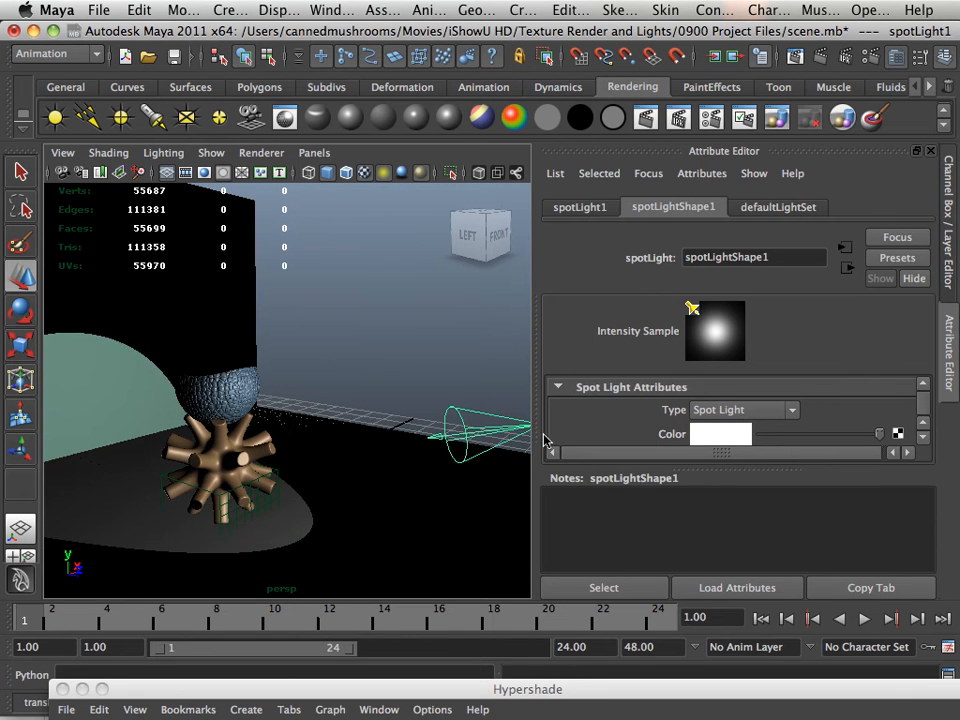
{"action": "scroll", "coordinate": [460, 424], "scroll_direction": "down", "scroll_amount": 5}
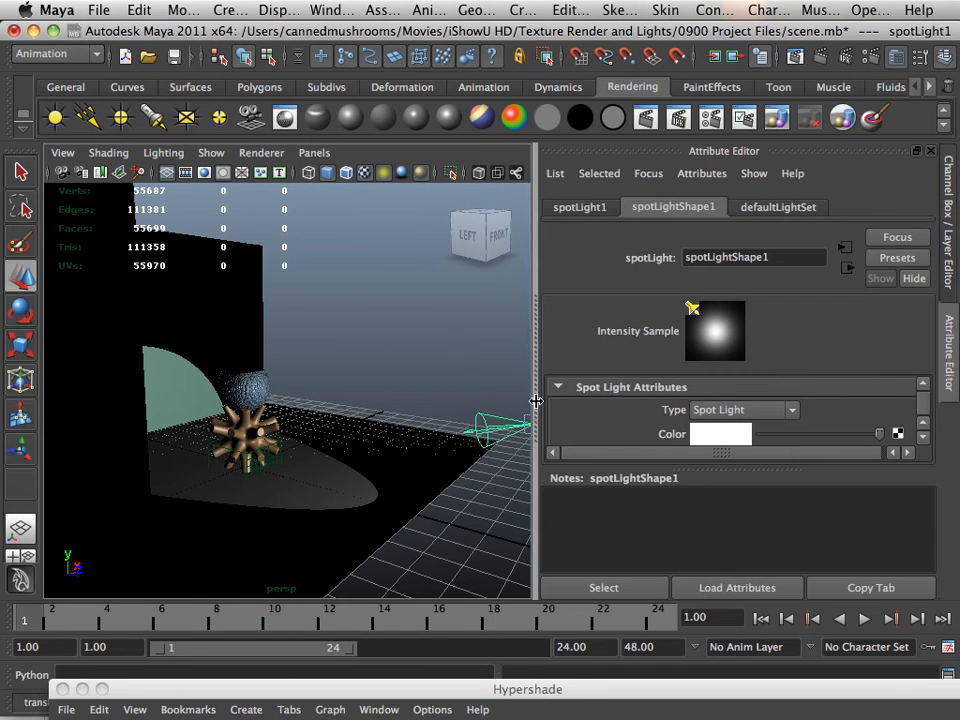
{"action": "middle_click_drag", "start_coordinate": [484, 401], "coordinate": [372, 404], "text": "alt"}
{"action": "left_click_drag", "start_coordinate": [363, 370], "coordinate": [366, 315]}
Step: Frame the sphere and its base closely in the perspective view and render the current frame with mental ray
{"action": "left_click_drag", "start_coordinate": [358, 392], "coordinate": [262, 469], "text": "alt"}
{"action": "middle_click_drag", "start_coordinate": [262, 469], "coordinate": [290, 503], "text": "alt"}
{"action": "right_click_drag", "start_coordinate": [290, 503], "coordinate": [410, 535], "text": "alt"}
{"action": "left_click_drag", "start_coordinate": [290, 488], "coordinate": [372, 482], "text": "alt"}
{"action": "middle_click_drag", "start_coordinate": [372, 482], "coordinate": [295, 445], "text": "alt"}
{"action": "right_click_drag", "start_coordinate": [295, 445], "coordinate": [327, 451], "text": "alt"}
{"action": "middle_click_drag", "start_coordinate": [327, 452], "coordinate": [456, 385], "text": "alt"}
{"action": "left_click_drag", "start_coordinate": [320, 425], "coordinate": [268, 490], "text": "alt"}
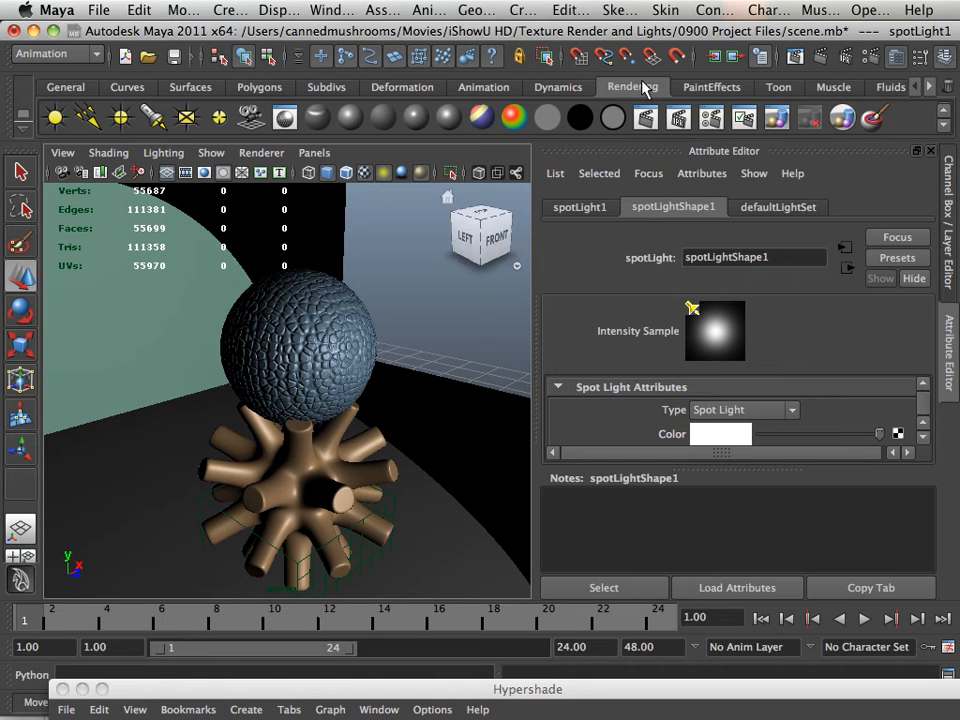
{"action": "left_click", "coordinate": [645, 117]}
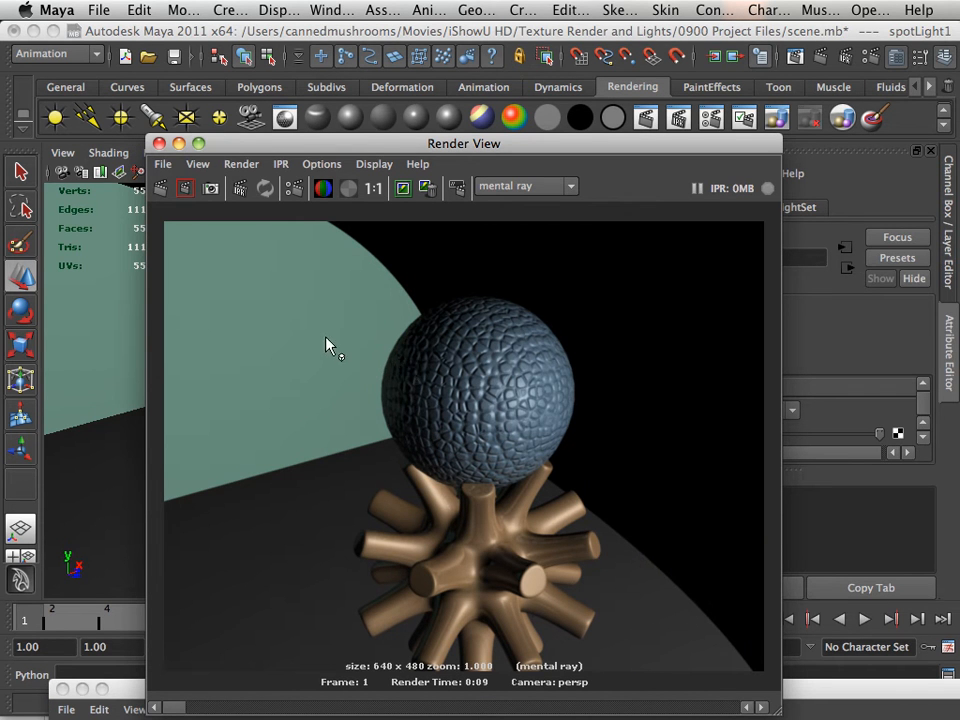
{"action": "left_click", "coordinate": [159, 144]}
Step: Examine the spot light's placement relative to the sphere and the room's walls from several angles and distances
{"action": "left_click_drag", "start_coordinate": [391, 377], "coordinate": [285, 373], "text": "alt"}
{"action": "right_click_drag", "start_coordinate": [439, 398], "coordinate": [240, 364], "text": "alt"}
{"action": "middle_click_drag", "start_coordinate": [384, 376], "coordinate": [276, 363], "text": "alt"}
{"action": "left_click_drag", "start_coordinate": [277, 365], "coordinate": [104, 395], "text": "alt"}
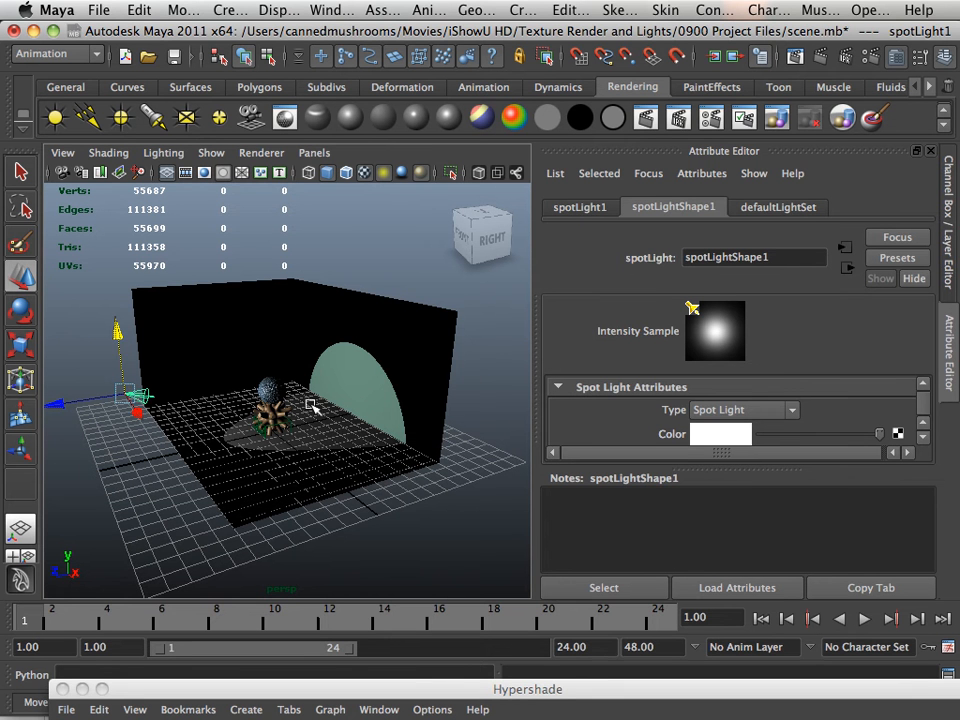
{"action": "right_click_drag", "start_coordinate": [311, 405], "coordinate": [441, 482], "text": "alt"}
{"action": "middle_click_drag", "start_coordinate": [397, 462], "coordinate": [415, 437], "text": "alt"}
{"action": "right_click_drag", "start_coordinate": [415, 437], "coordinate": [280, 421], "text": "alt"}
{"action": "middle_click_drag", "start_coordinate": [280, 421], "coordinate": [286, 440], "text": "alt"}
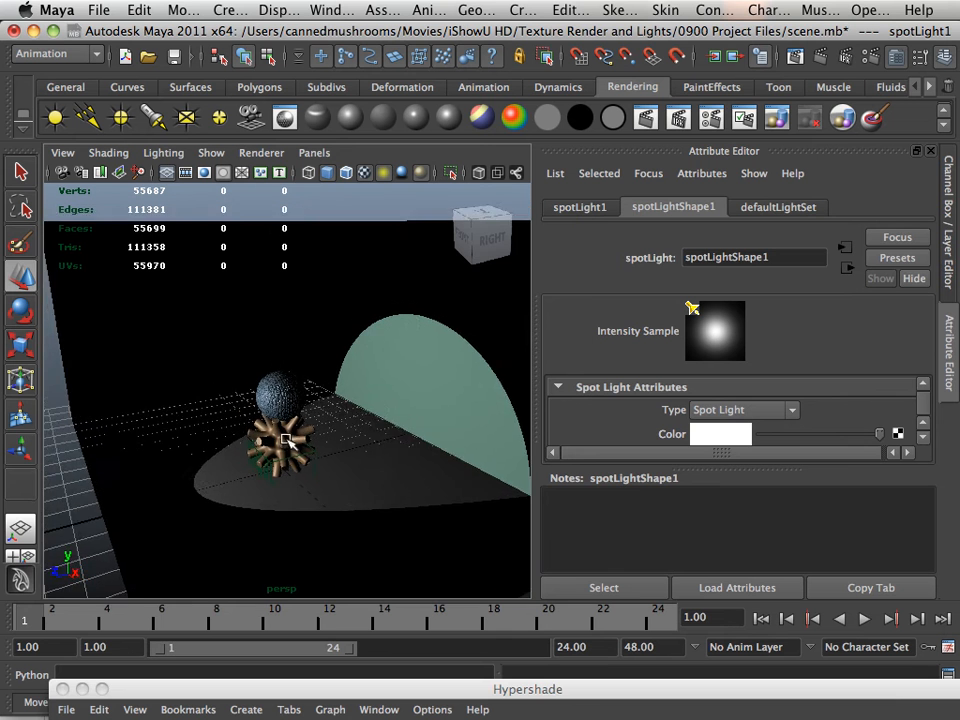
{"action": "left_click_drag", "start_coordinate": [286, 440], "coordinate": [321, 439], "text": "alt"}
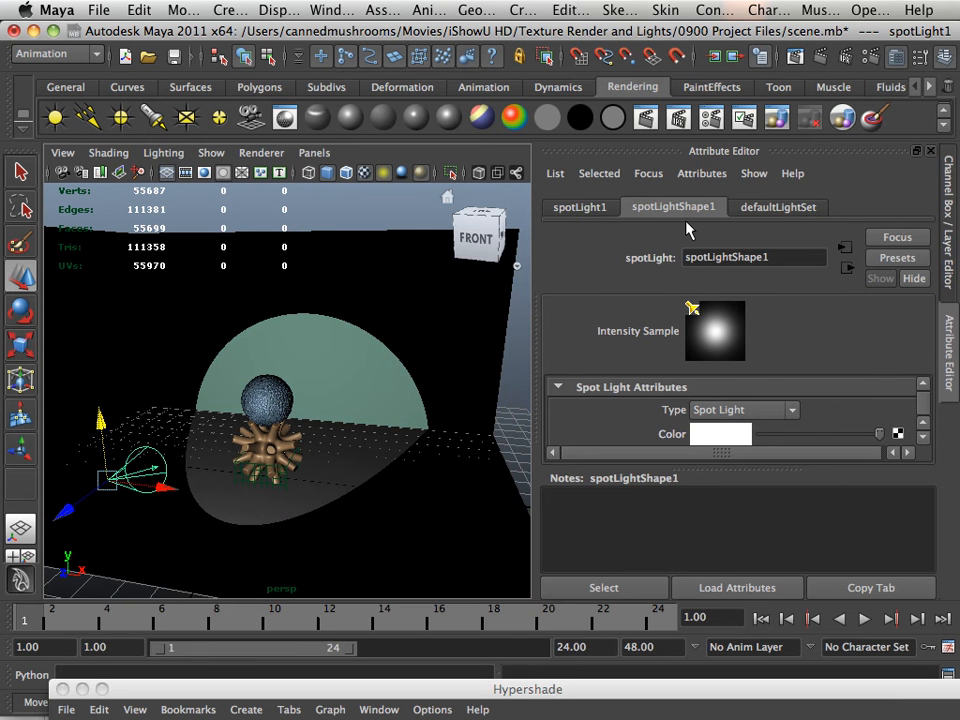
{"action": "left_click_drag", "start_coordinate": [355, 220], "coordinate": [469, 366], "text": "alt"}
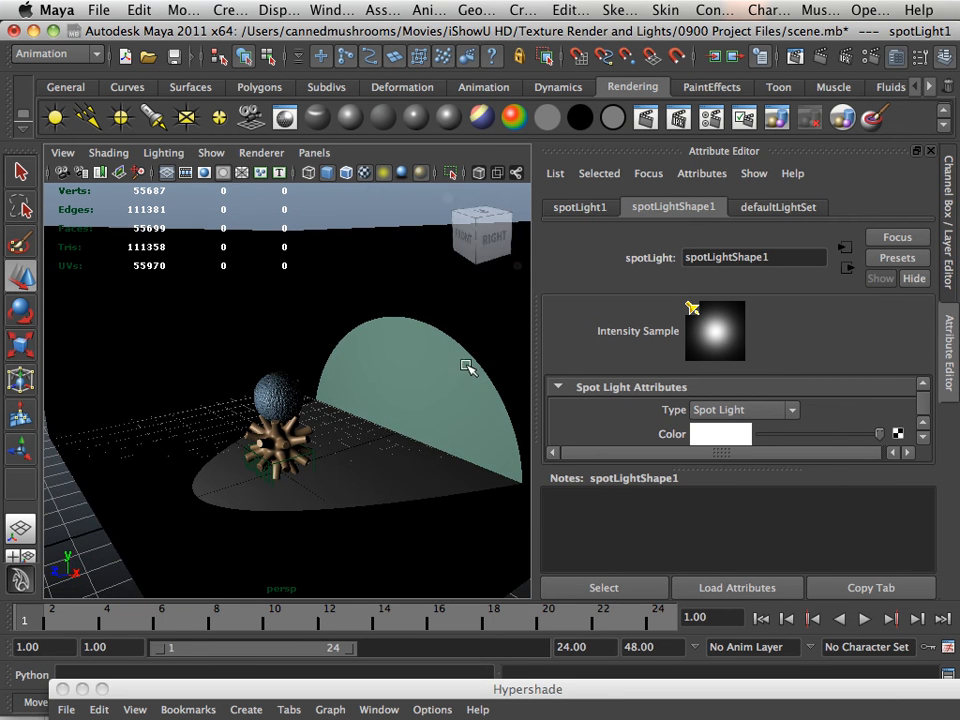
Step: Enable Emit Photons in the spot light's mental ray Caustic and Global Illumination settings
{"action": "scroll", "coordinate": [790, 404], "scroll_direction": "down", "scroll_amount": 5}
{"action": "scroll", "coordinate": [783, 402], "scroll_direction": "down", "scroll_amount": 8}
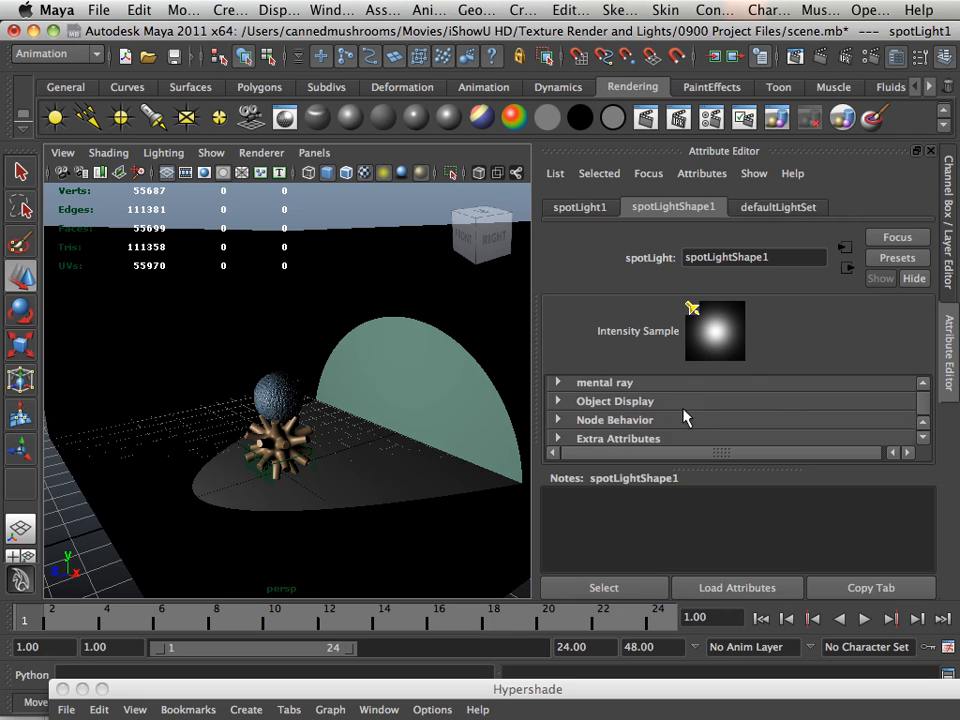
{"action": "left_click", "coordinate": [560, 378]}
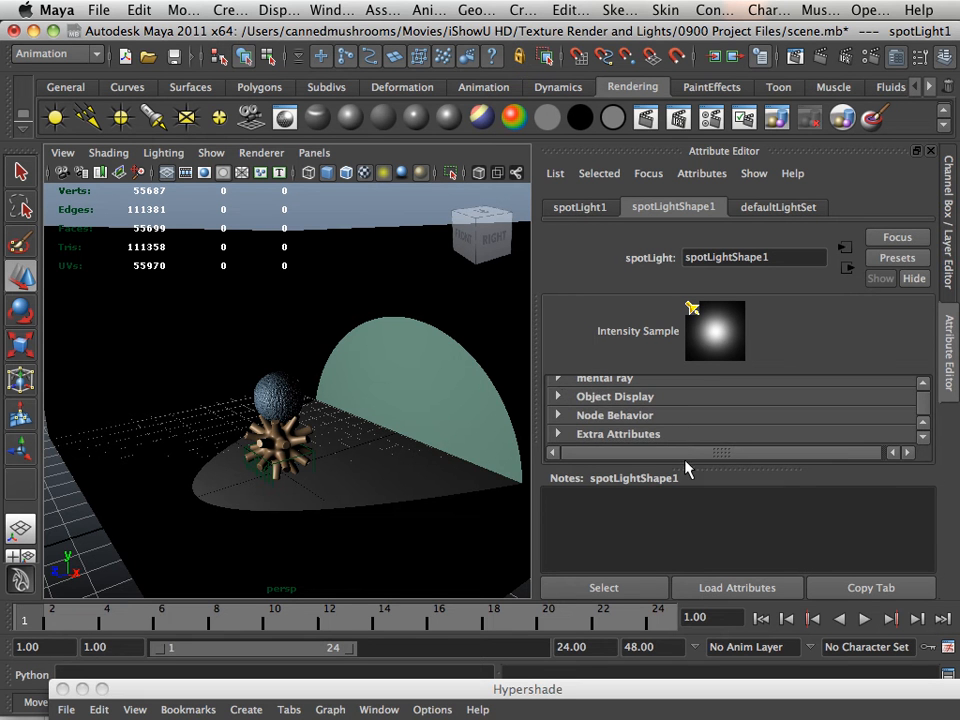
{"action": "left_click_drag", "start_coordinate": [682, 467], "coordinate": [664, 617]}
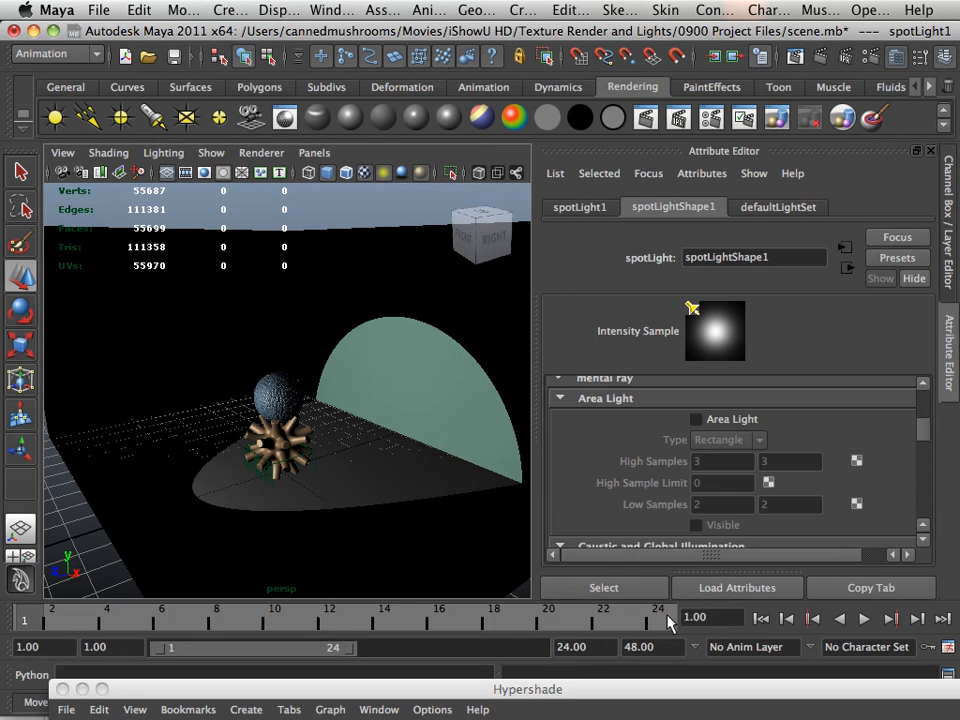
{"action": "scroll", "coordinate": [660, 489], "scroll_direction": "down", "scroll_amount": 4}
{"action": "scroll", "coordinate": [652, 481], "scroll_direction": "down", "scroll_amount": 1}
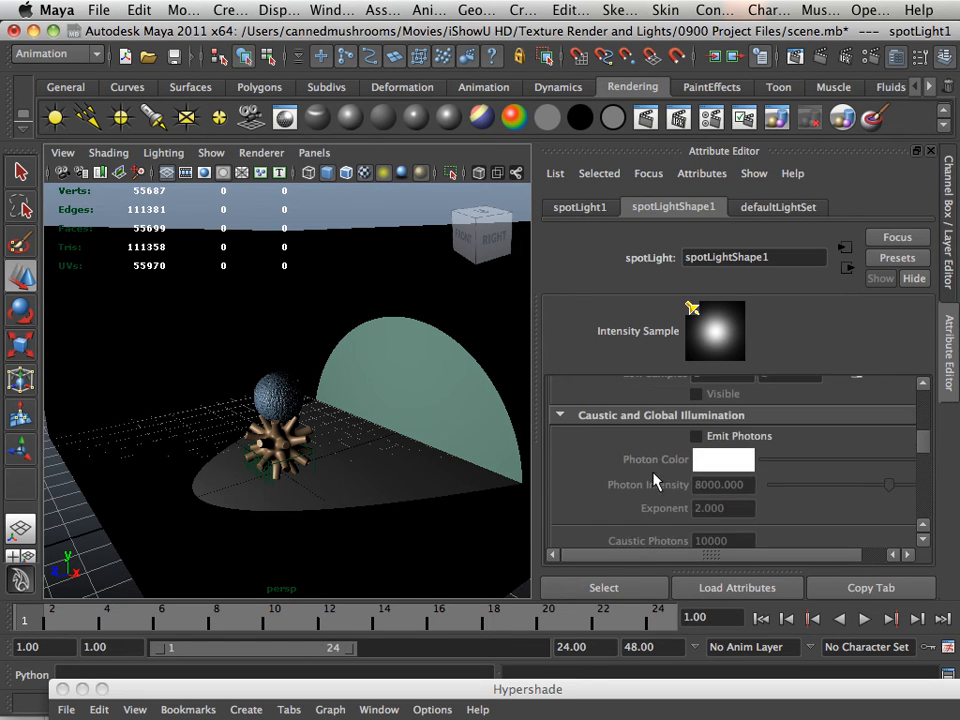
{"action": "left_click", "coordinate": [696, 438]}
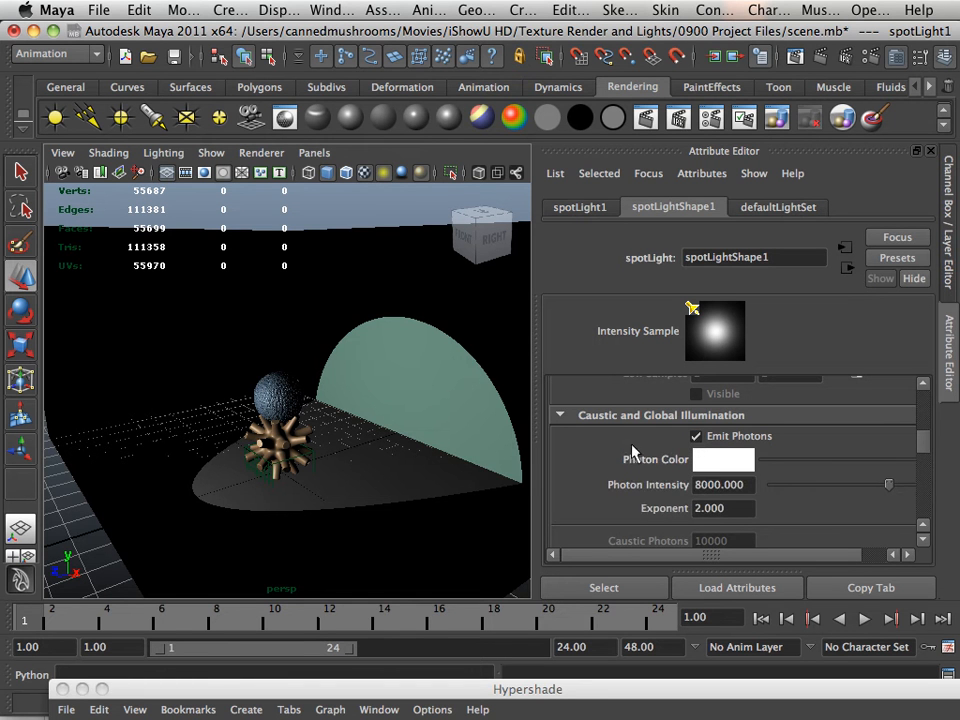
{"action": "scroll", "coordinate": [621, 450], "scroll_direction": "down", "scroll_amount": 1}
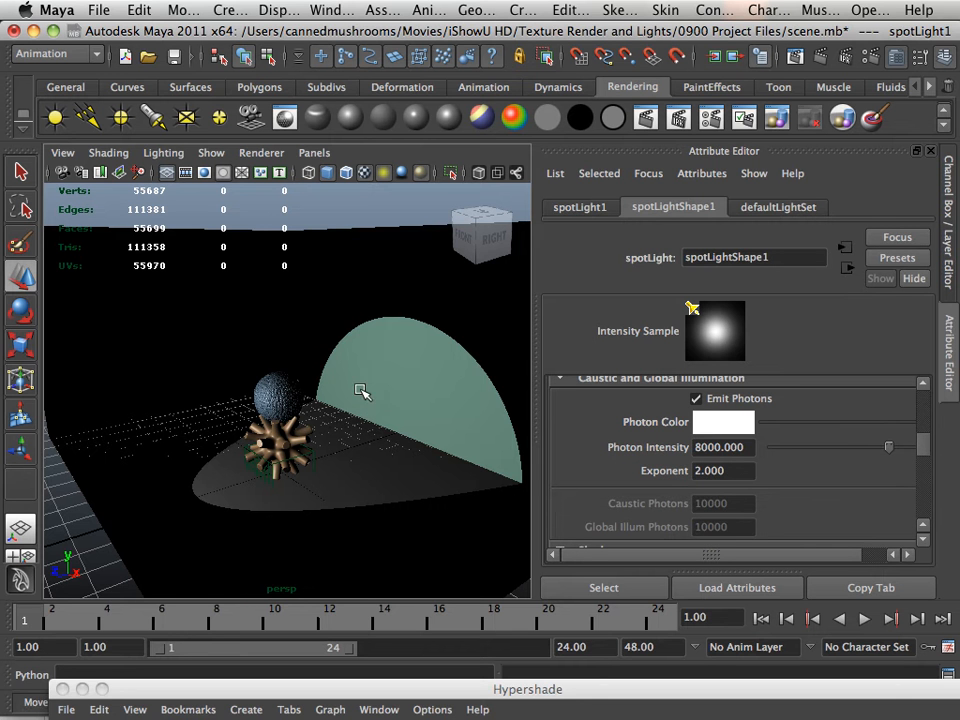
Step: Turn on Global Illumination in the mental ray render features
{"action": "left_click_drag", "start_coordinate": [257, 416], "coordinate": [285, 437], "text": "alt"}
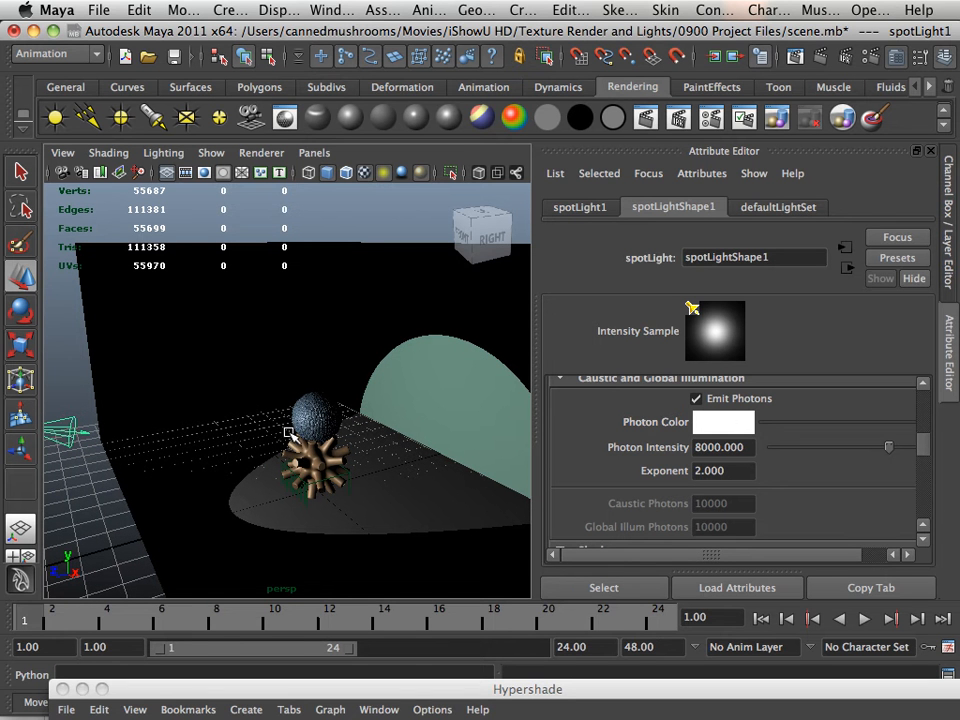
{"action": "left_click", "coordinate": [710, 118]}
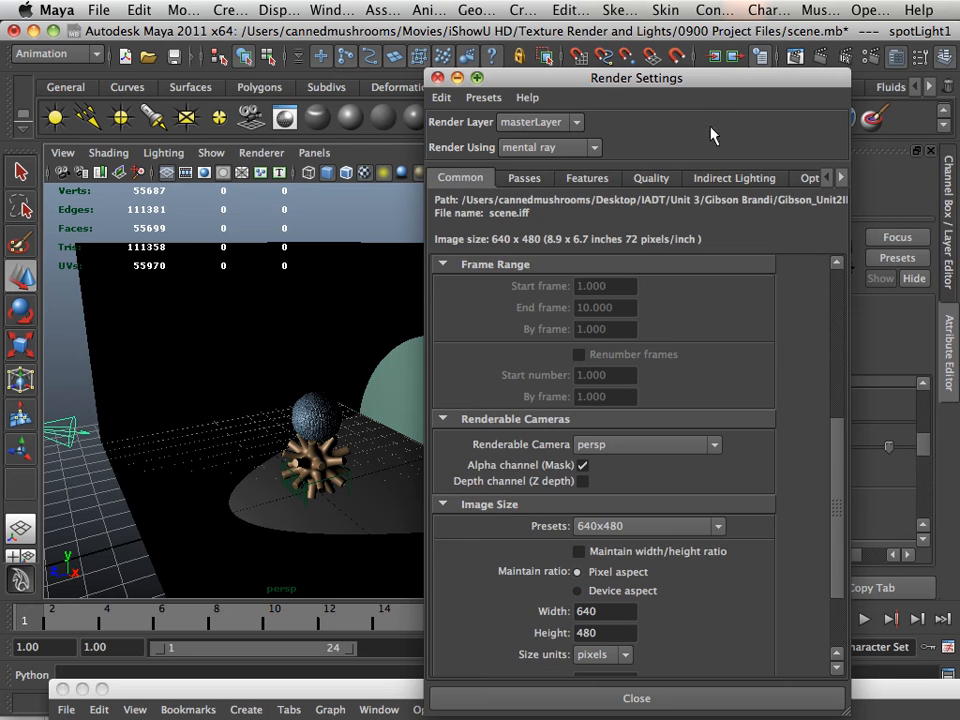
{"action": "left_click", "coordinate": [595, 180]}
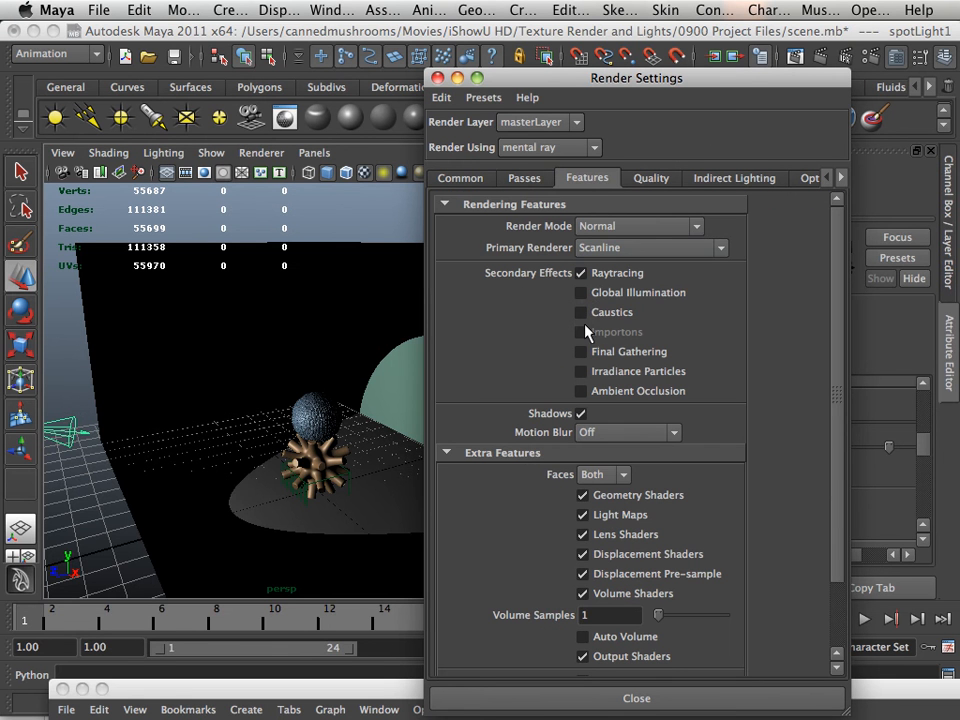
{"action": "left_click", "coordinate": [581, 293]}
{"action": "left_click", "coordinate": [437, 78]}
Step: Set the spot light's photon exponent to 1 and render a close view of the sphere and base
{"action": "left_click", "coordinate": [724, 471]}
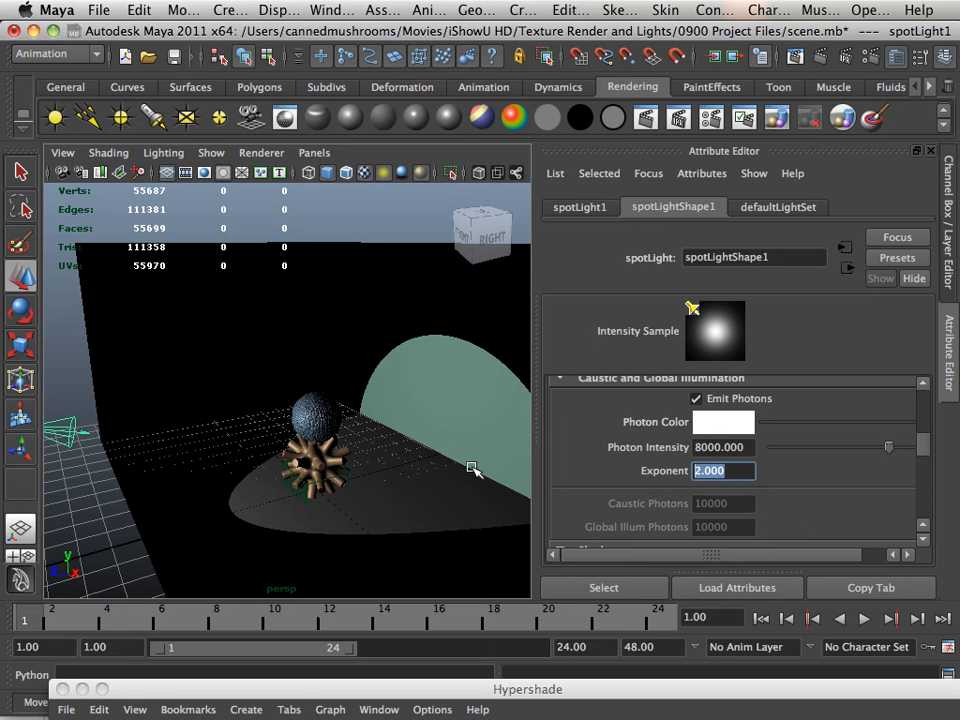
{"action": "type", "text": "1"}
{"action": "key", "text": "Return"}
{"action": "left_click_drag", "start_coordinate": [467, 469], "coordinate": [445, 452], "text": "alt"}
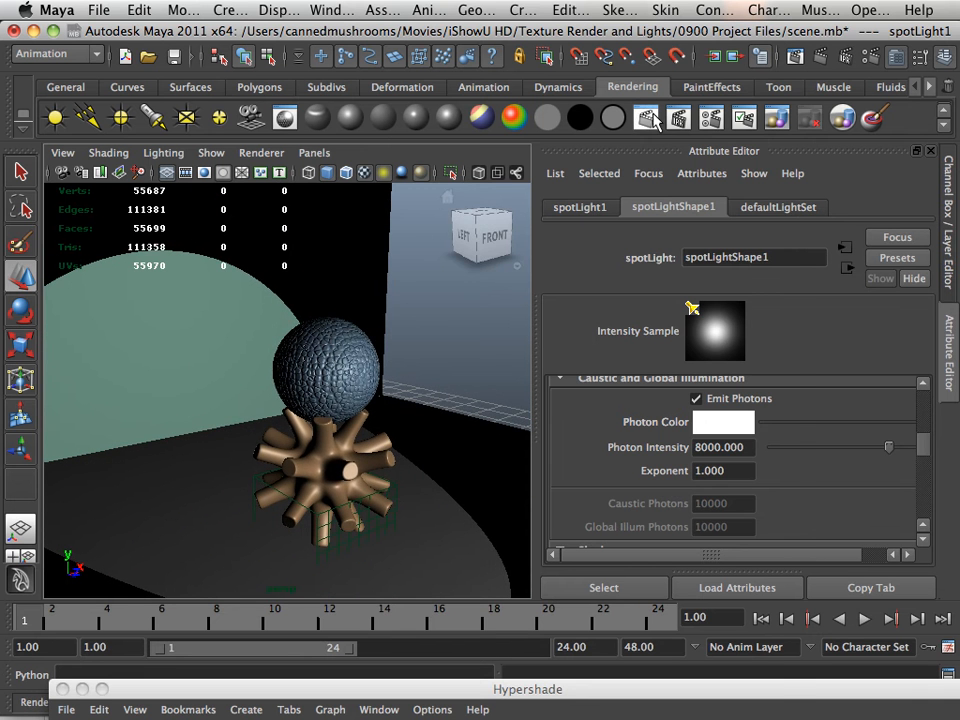
{"action": "left_click", "coordinate": [645, 118]}
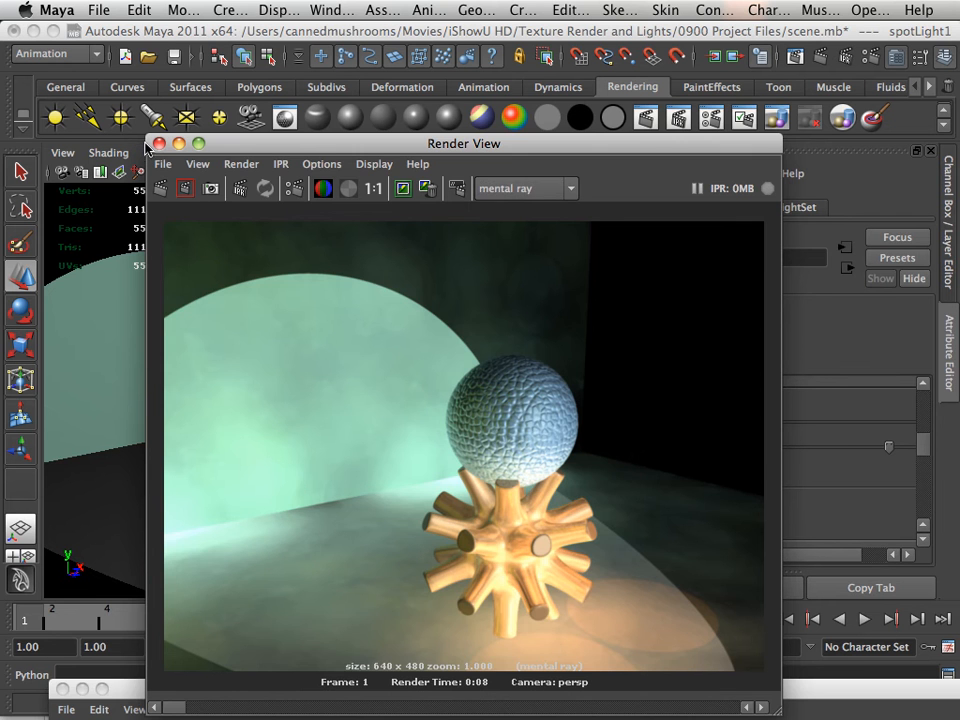
{"action": "left_click", "coordinate": [159, 143]}
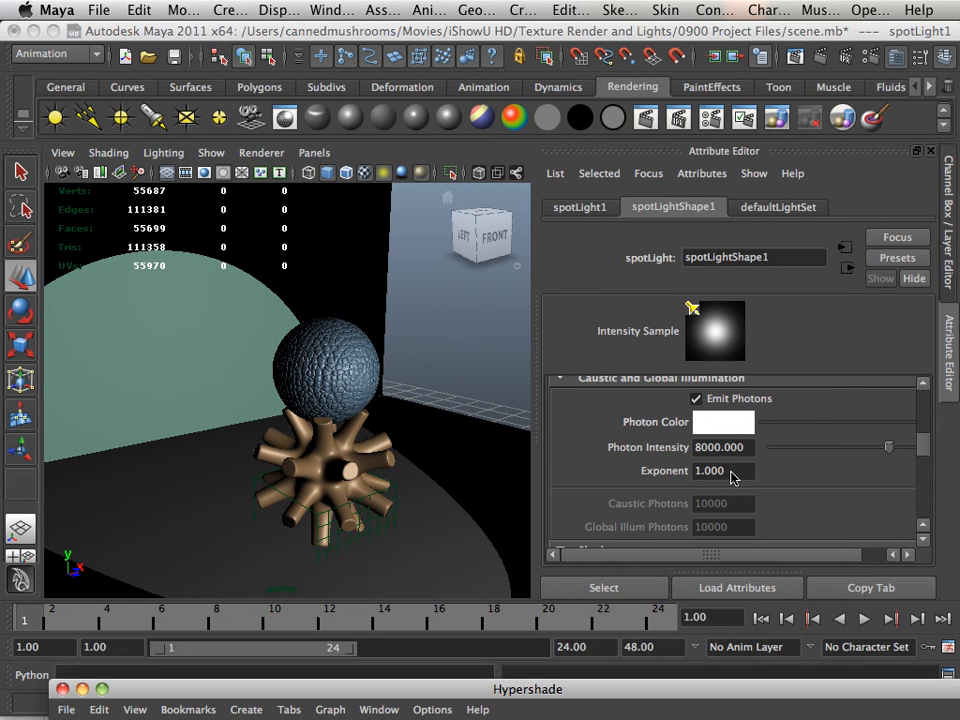
Step: Set the spot light's photon exponent to 0.5 and render the frame
{"action": "double_click", "coordinate": [715, 472]}
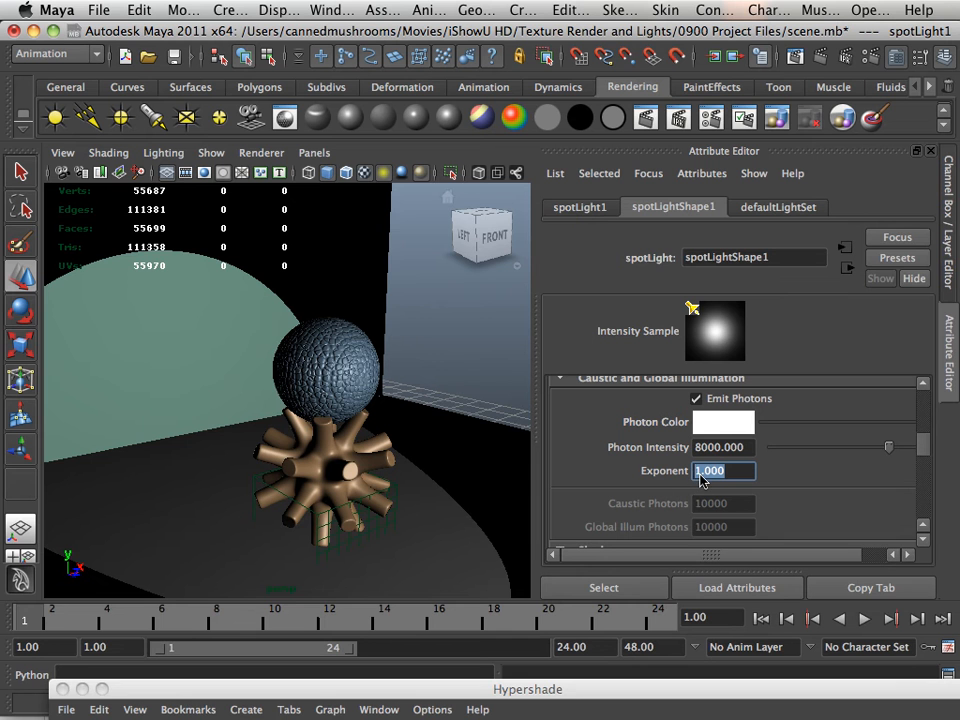
{"action": "type", "text": ".5"}
{"action": "key", "text": "Return"}
{"action": "left_click", "coordinate": [655, 119]}
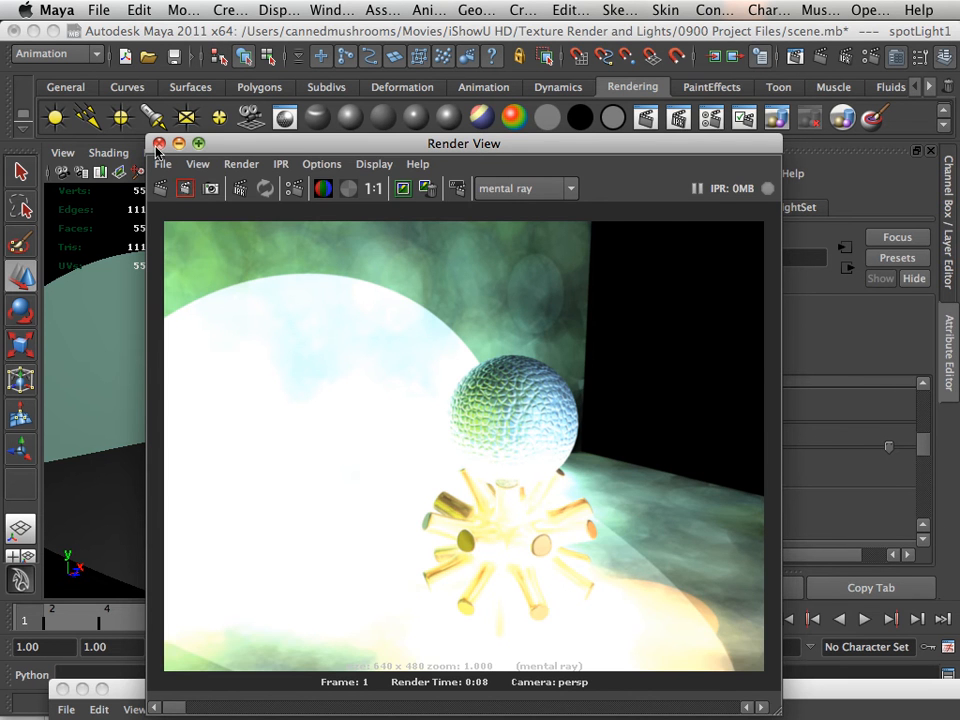
{"action": "left_click", "coordinate": [158, 144]}
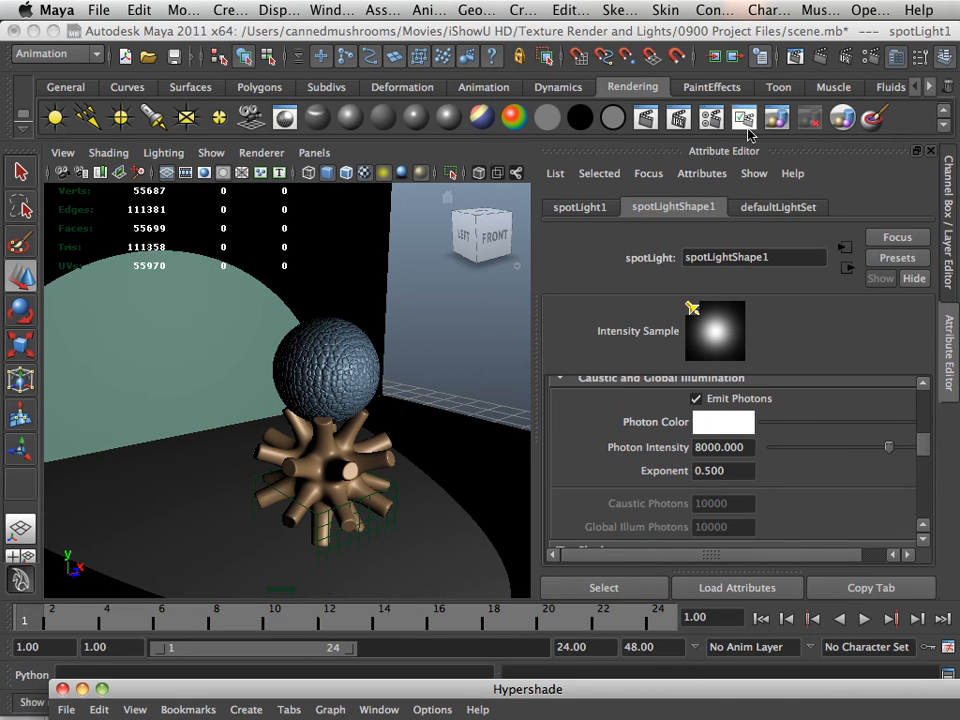
Step: Enable Final Gathering in the mental ray render features and render the frame again
{"action": "left_click", "coordinate": [710, 127]}
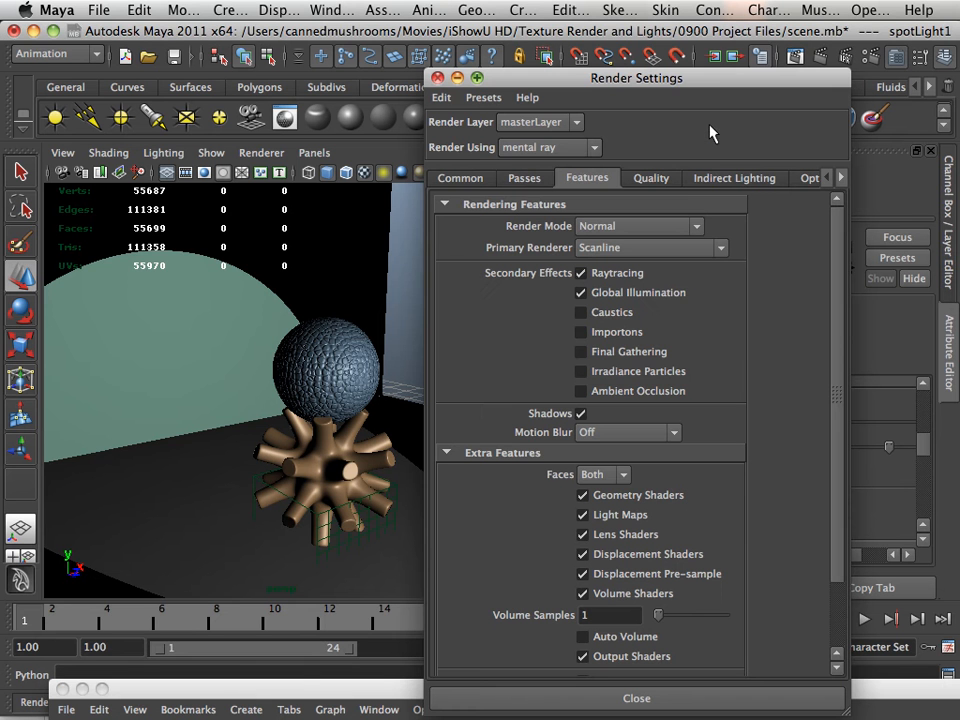
{"action": "left_click", "coordinate": [581, 352]}
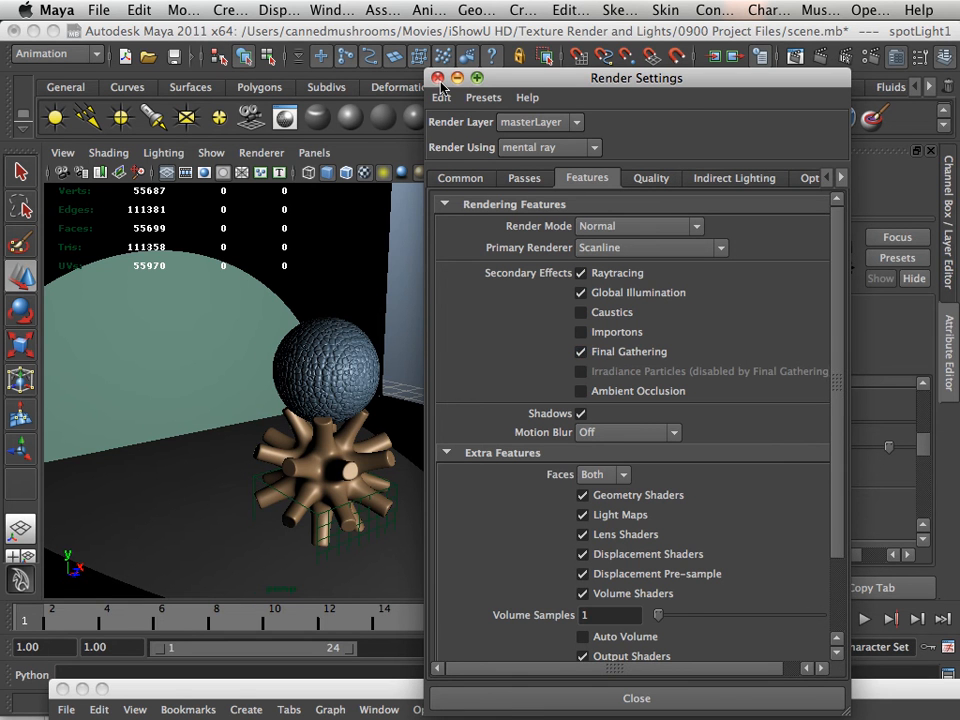
{"action": "left_click", "coordinate": [438, 78]}
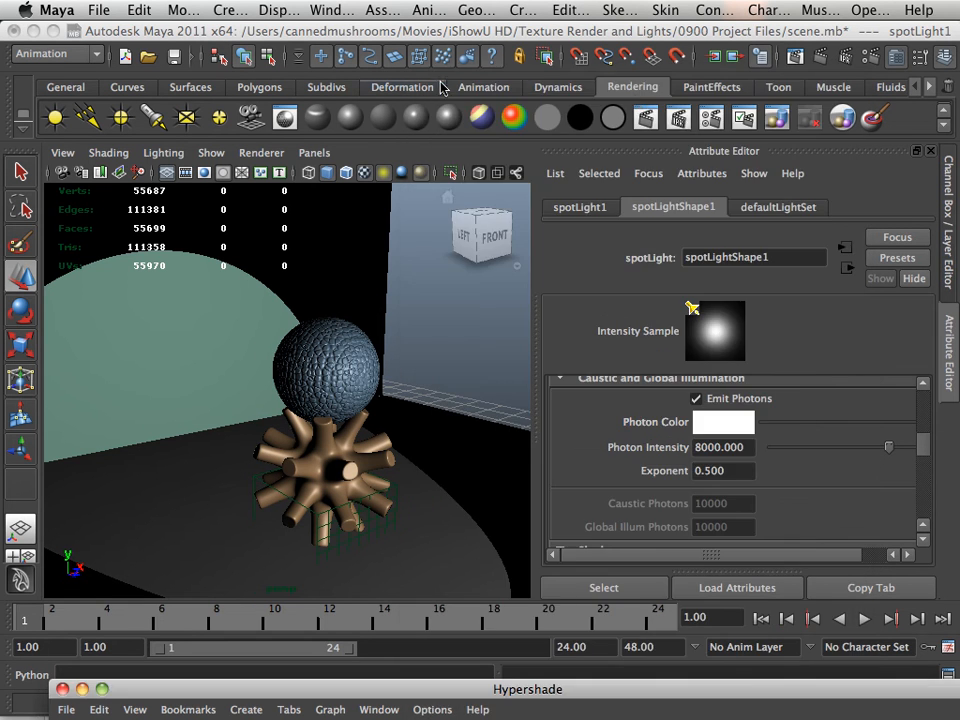
{"action": "left_click", "coordinate": [645, 118]}
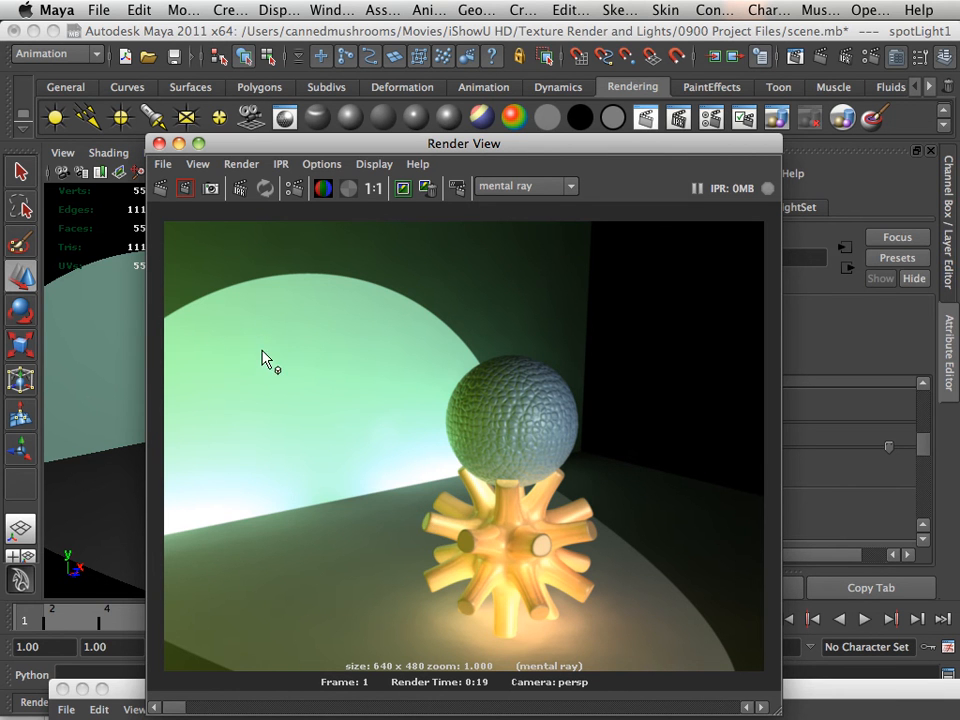
{"action": "left_click", "coordinate": [161, 145]}
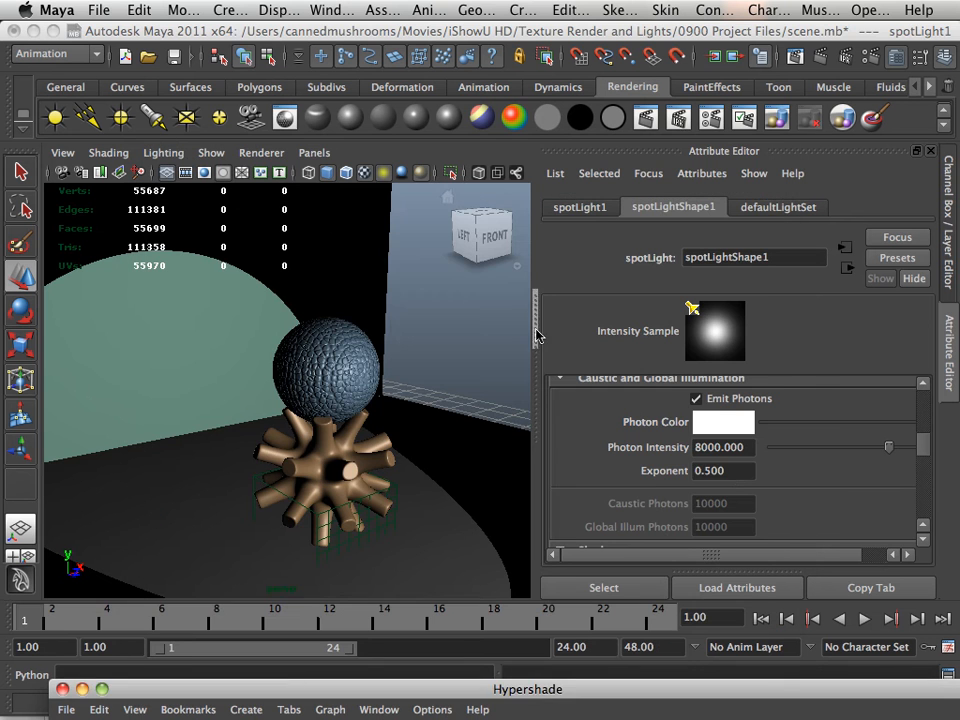
Step: Set the spot light's photon exponent to 1 and render the frame with Final Gathering active
{"action": "left_click", "coordinate": [705, 472]}
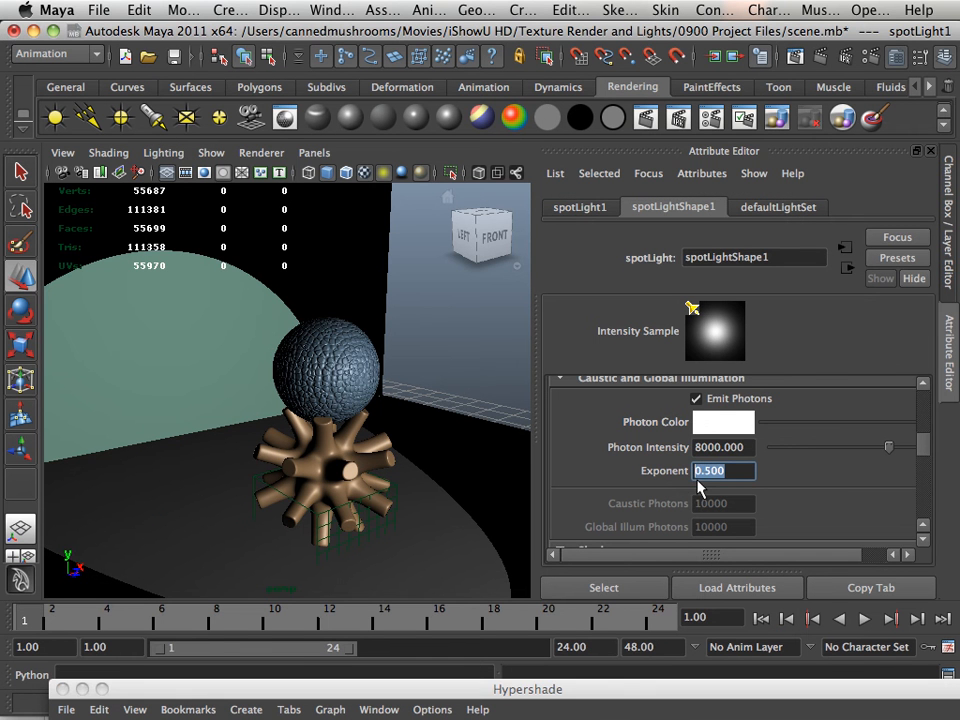
{"action": "type", "text": "1"}
{"action": "key", "text": "Return"}
{"action": "left_click", "coordinate": [646, 118]}
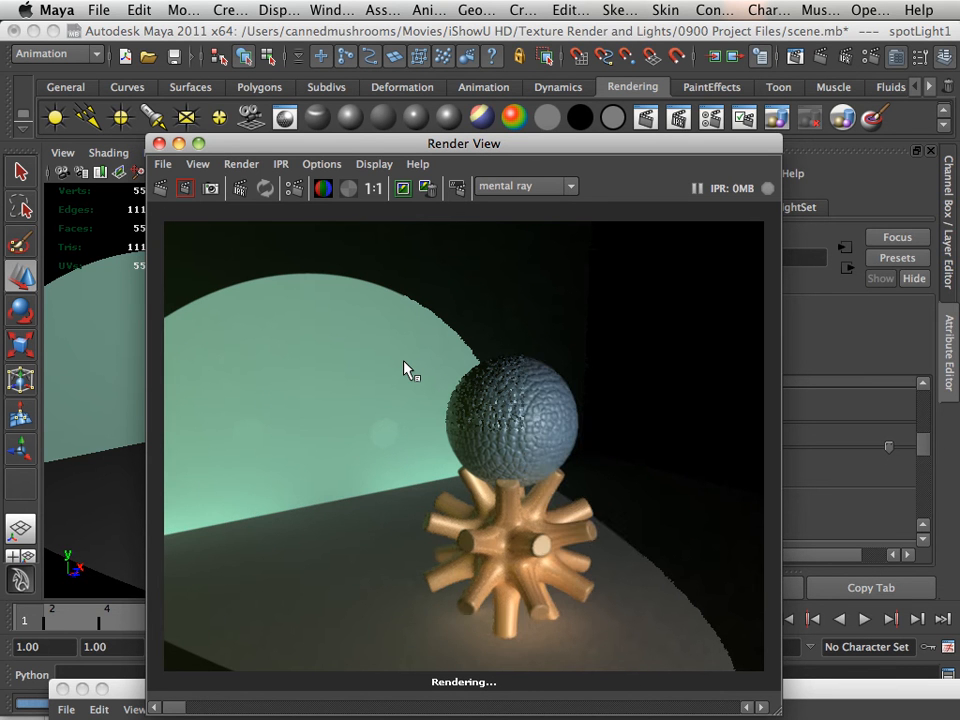
{"action": "left_click", "coordinate": [159, 143]}
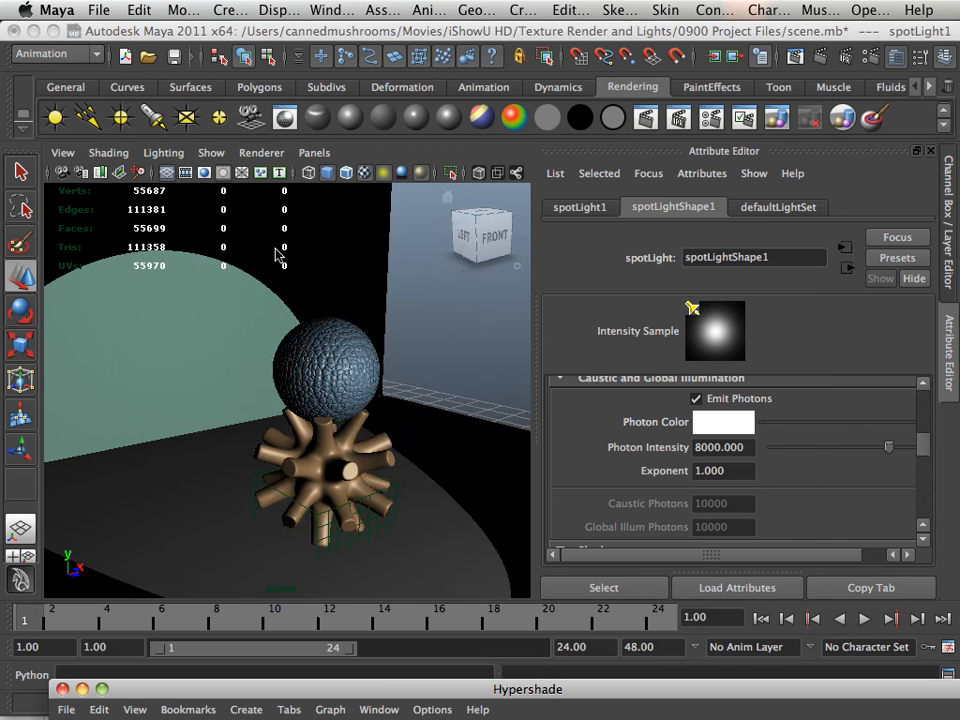
Step: Enable ray trace shadows in the spot light's raytrace shadow attributes
{"action": "scroll", "coordinate": [765, 470], "scroll_direction": "down", "scroll_amount": 6}
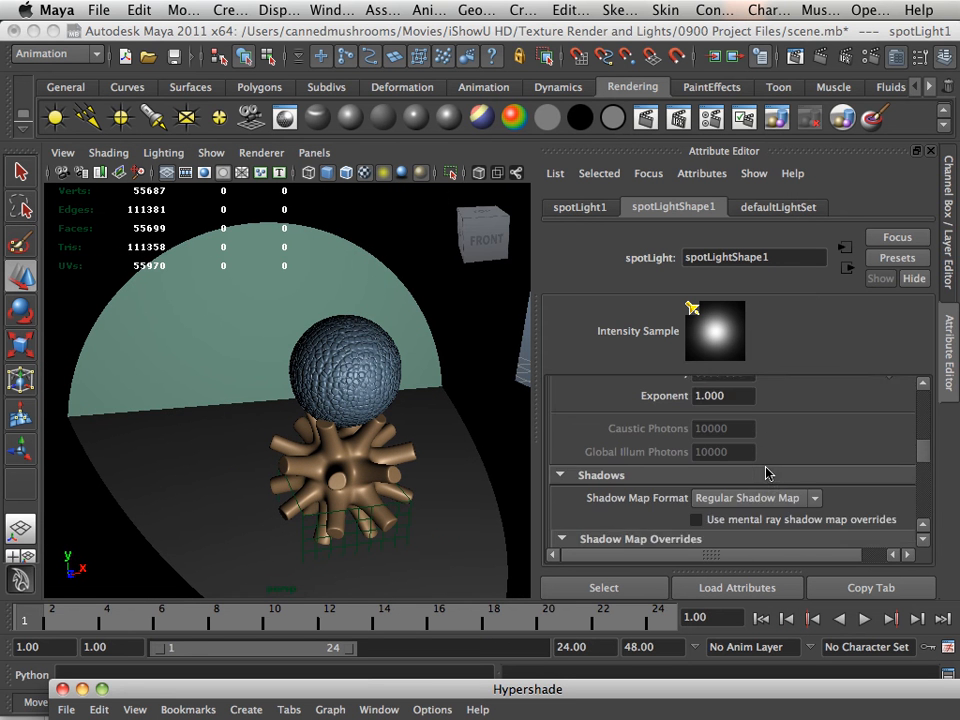
{"action": "scroll", "coordinate": [752, 475], "scroll_direction": "down", "scroll_amount": 10}
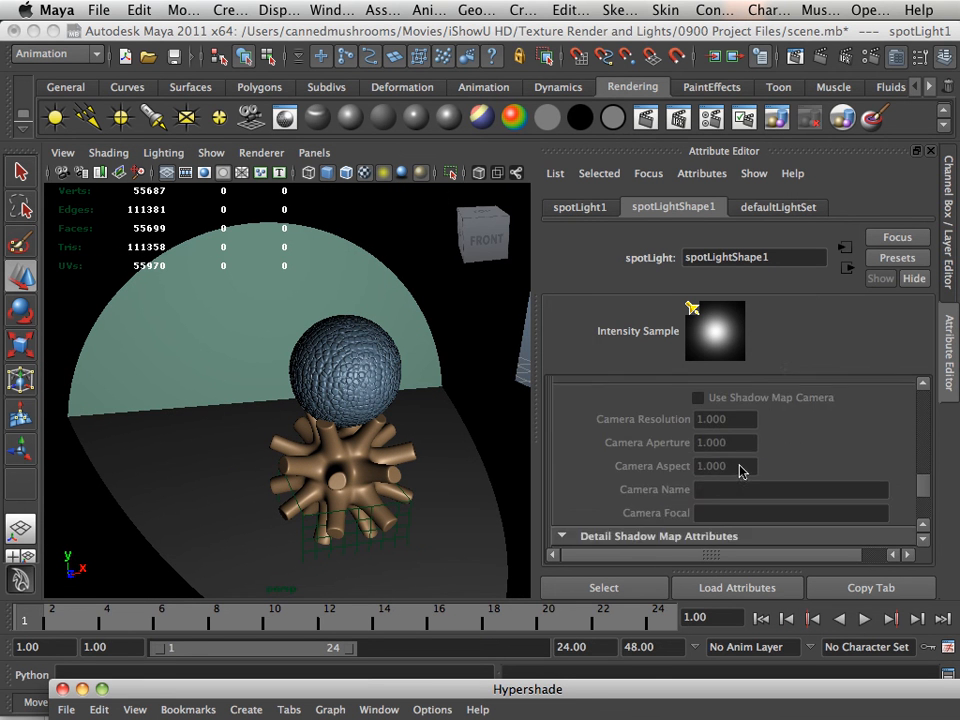
{"action": "scroll", "coordinate": [725, 460], "scroll_direction": "down", "scroll_amount": 2}
{"action": "scroll", "coordinate": [681, 452], "scroll_direction": "up", "scroll_amount": 4}
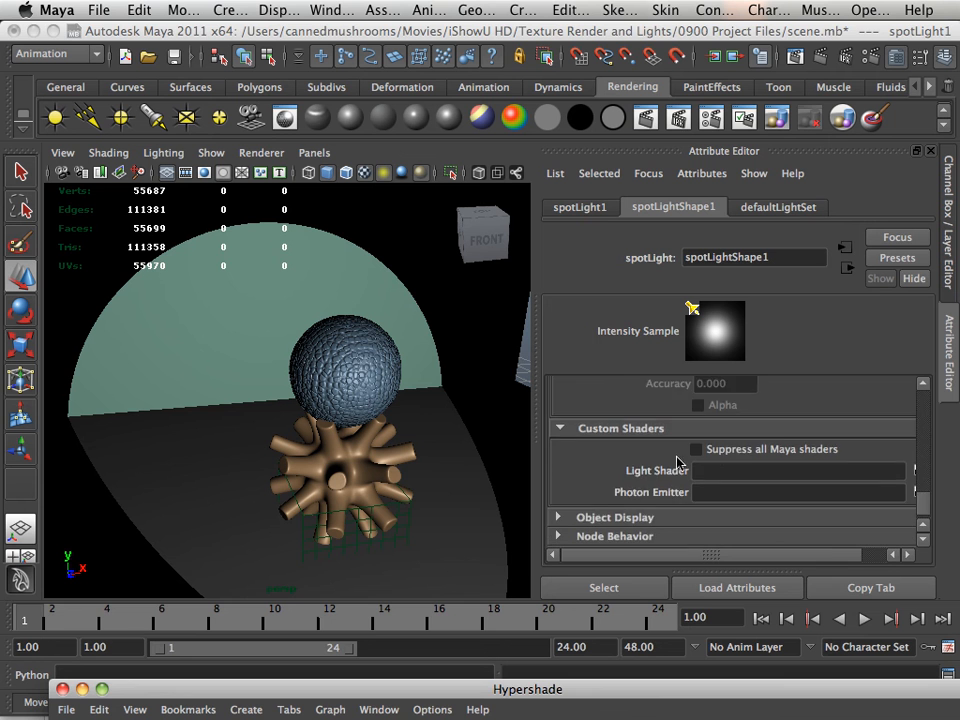
{"action": "left_click_drag", "start_coordinate": [923, 492], "coordinate": [903, 410]}
{"action": "scroll", "coordinate": [760, 440], "scroll_direction": "down", "scroll_amount": 3}
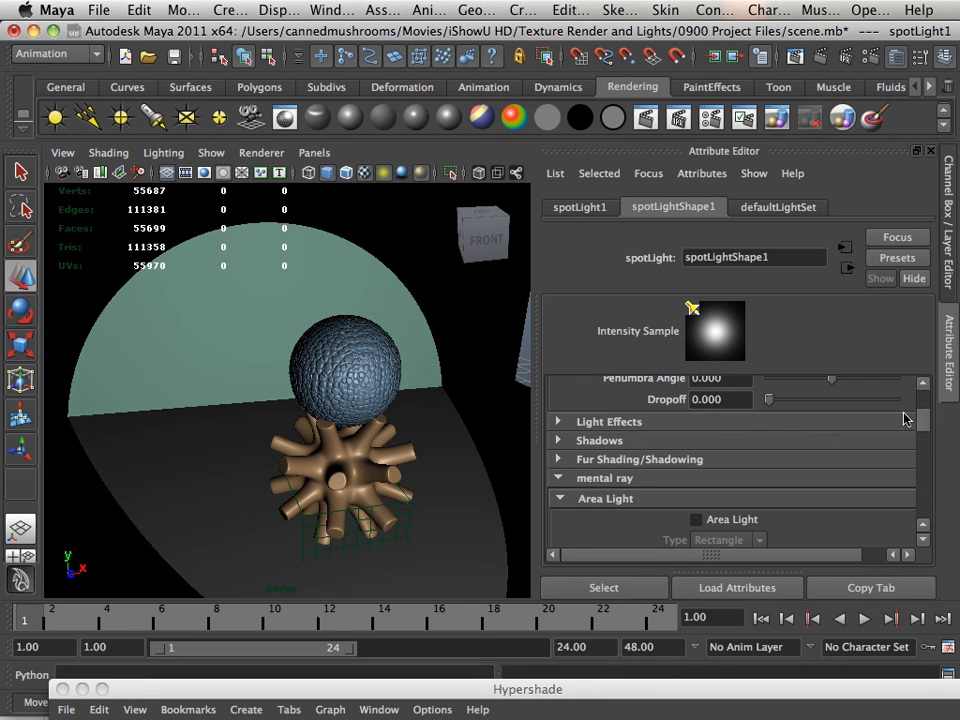
{"action": "left_click", "coordinate": [560, 440]}
{"action": "scroll", "coordinate": [600, 475], "scroll_direction": "down", "scroll_amount": 3}
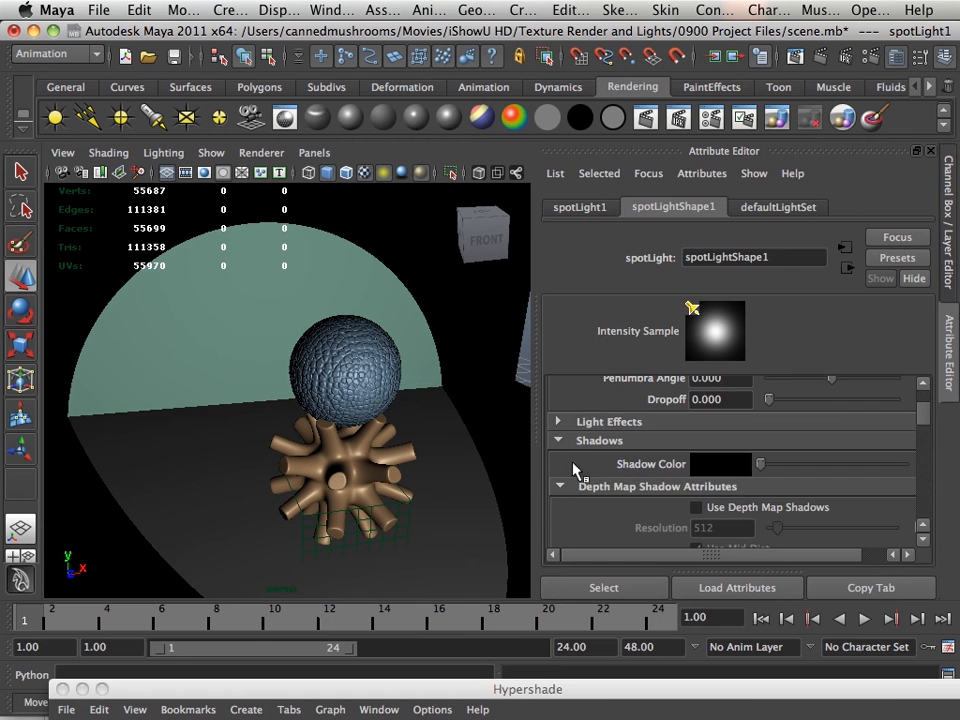
{"action": "scroll", "coordinate": [676, 488], "scroll_direction": "down", "scroll_amount": 10}
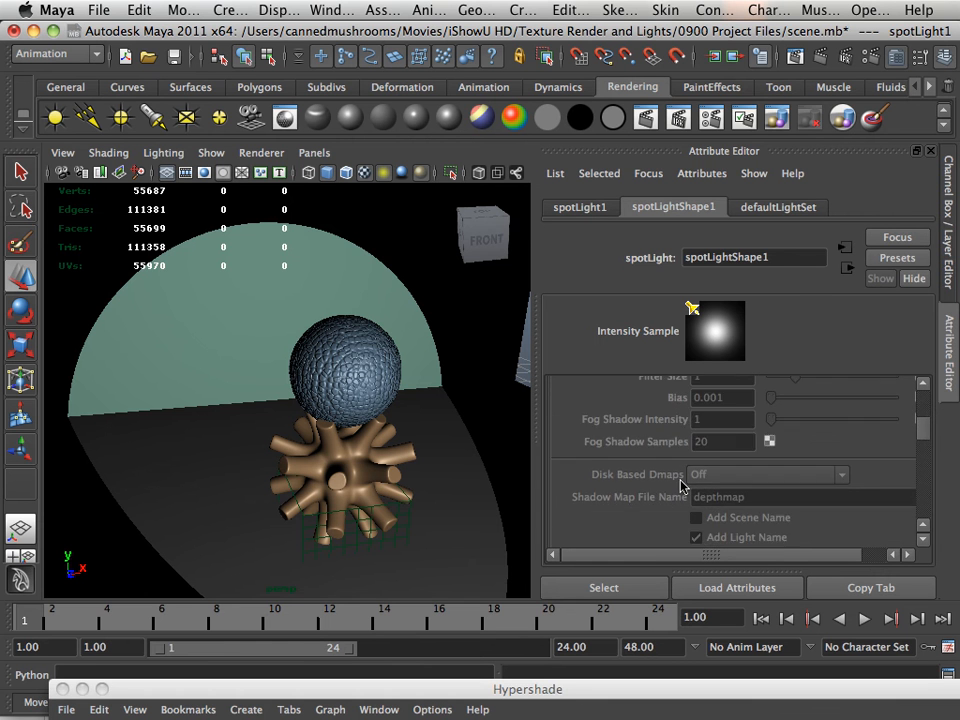
{"action": "scroll", "coordinate": [680, 487], "scroll_direction": "down", "scroll_amount": 3}
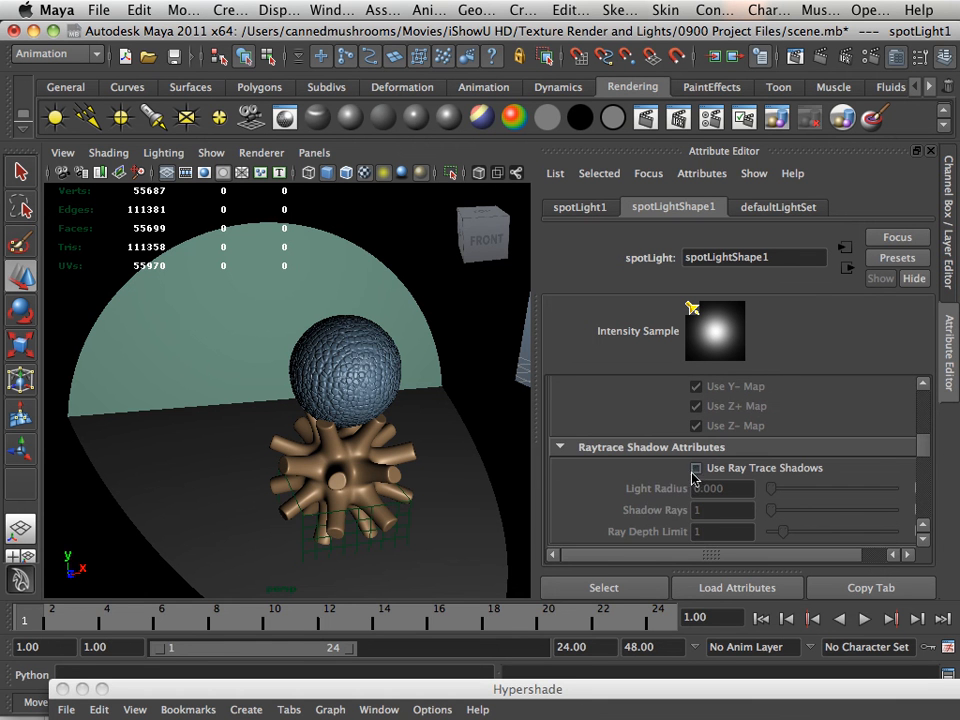
Step: Frame the sphere and base from slightly above, render the frame with ray trace shadows, and close the render
{"action": "left_click_drag", "start_coordinate": [491, 506], "coordinate": [311, 508], "text": "alt"}
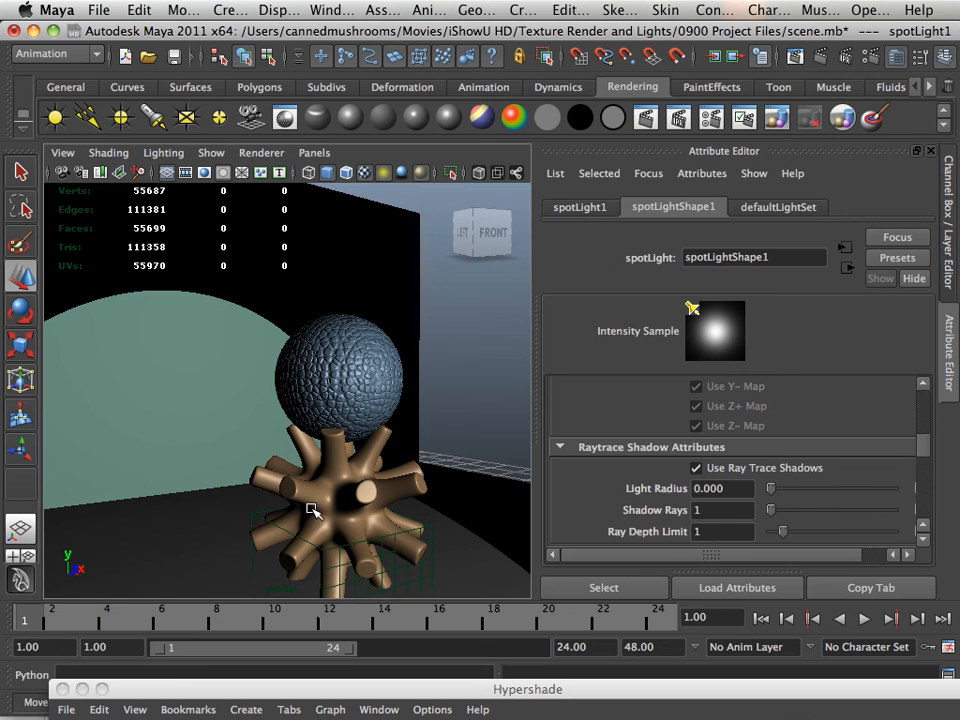
{"action": "left_click_drag", "start_coordinate": [320, 420], "coordinate": [330, 365], "text": "alt"}
{"action": "left_click", "coordinate": [645, 117]}
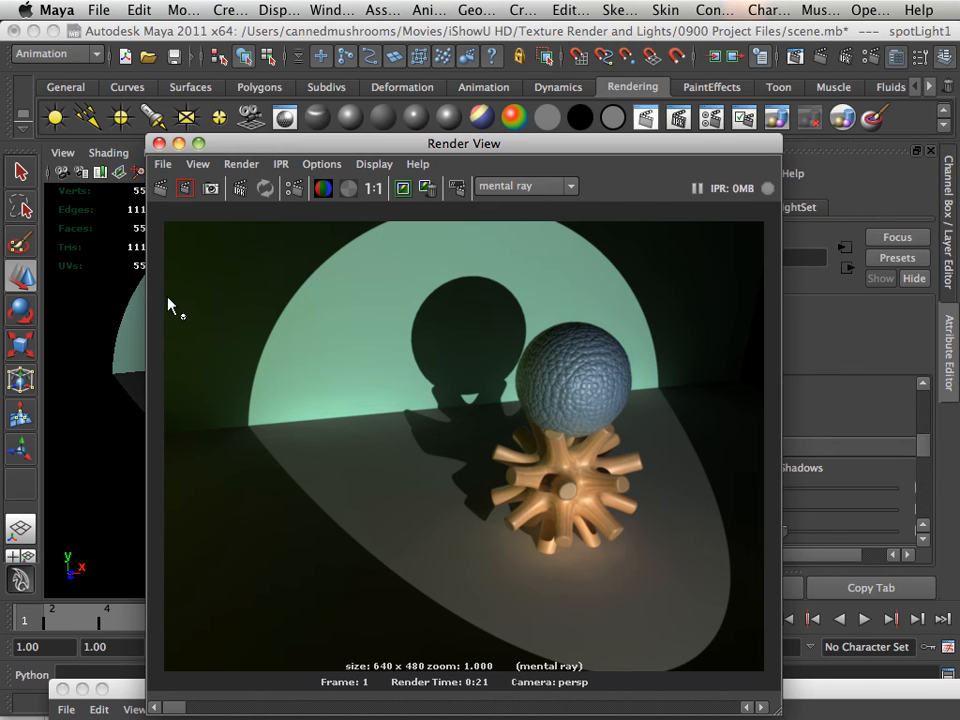
{"action": "left_click", "coordinate": [159, 143]}
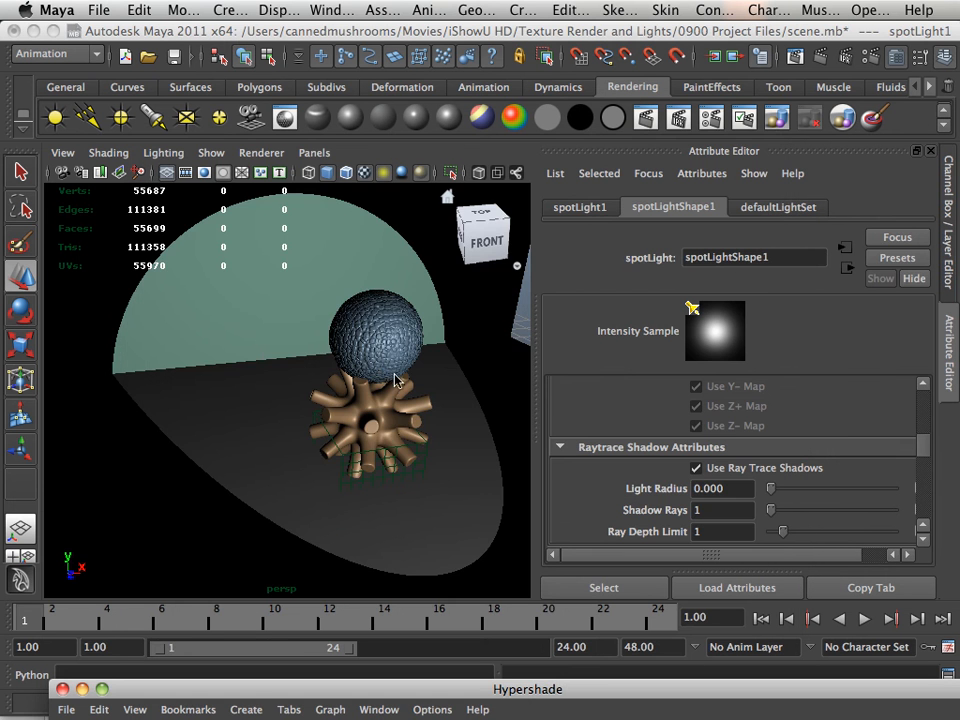
Step: Rotate the spot light toward the yellow wall, then shift it along its Z and X axes to light the sphere and base
{"action": "right_click_drag", "start_coordinate": [396, 380], "coordinate": [182, 360], "text": "alt"}
{"action": "left_click_drag", "start_coordinate": [182, 360], "coordinate": [110, 358], "text": "alt"}
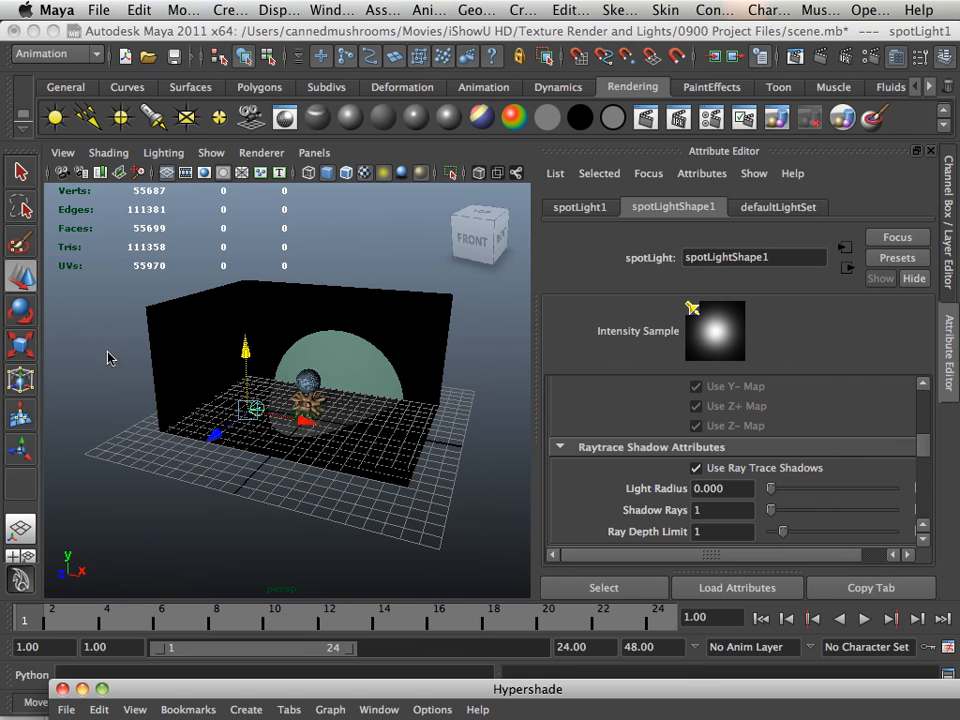
{"action": "left_click", "coordinate": [20, 310]}
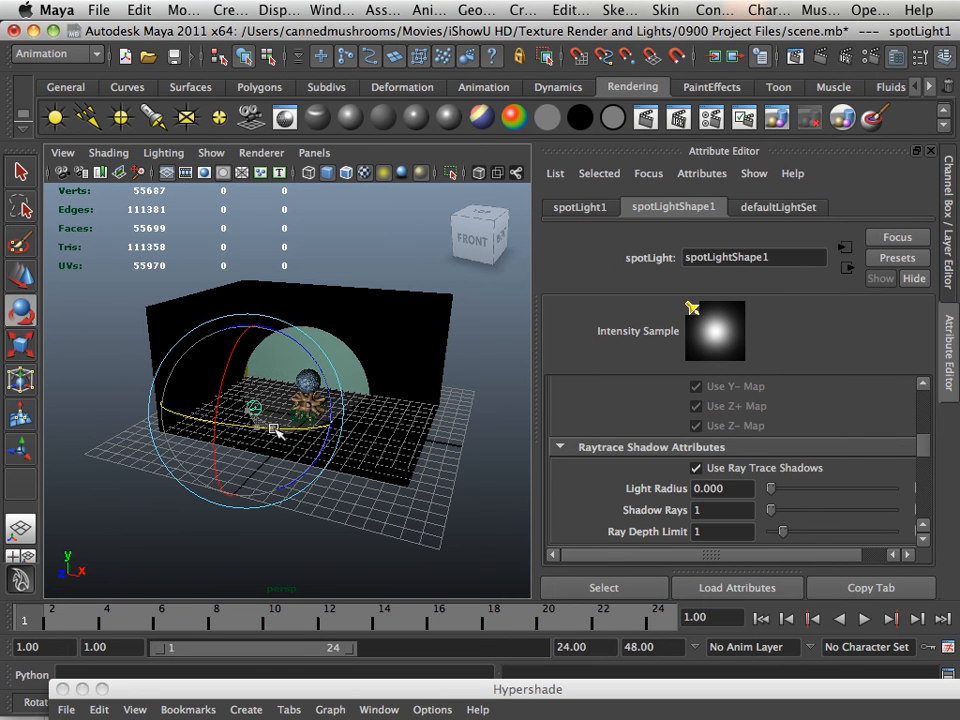
{"action": "mouse_move", "coordinate": [277, 432]}
{"action": "left_mouse_down"}
{"action": "mouse_move", "coordinate": [306, 429]}
{"action": "mouse_move", "coordinate": [270, 441]}
{"action": "left_mouse_up"}
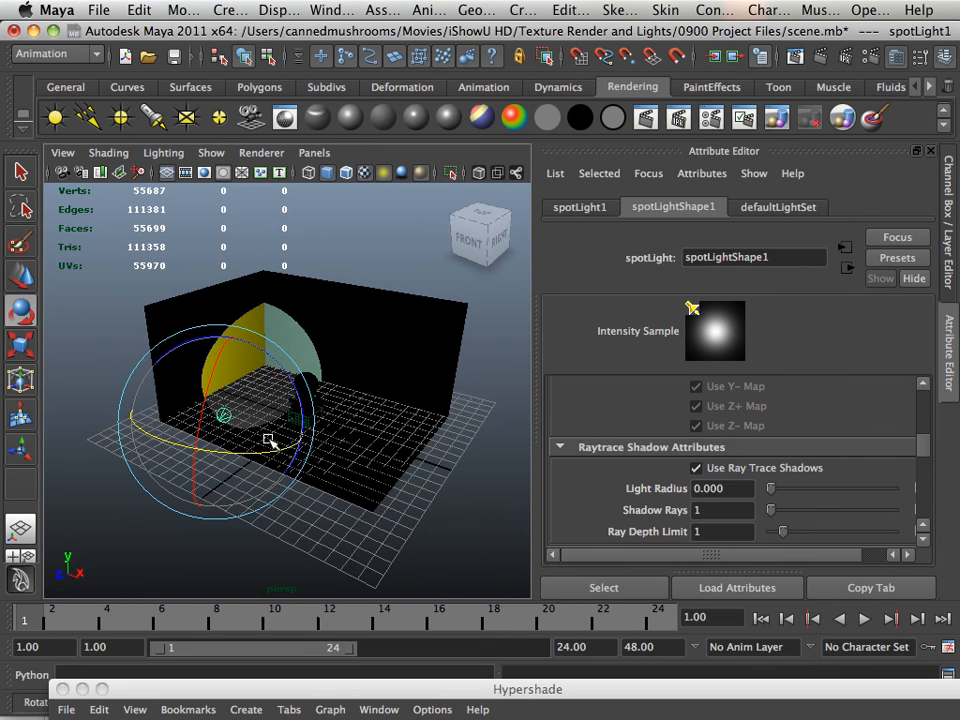
{"action": "left_click", "coordinate": [22, 280]}
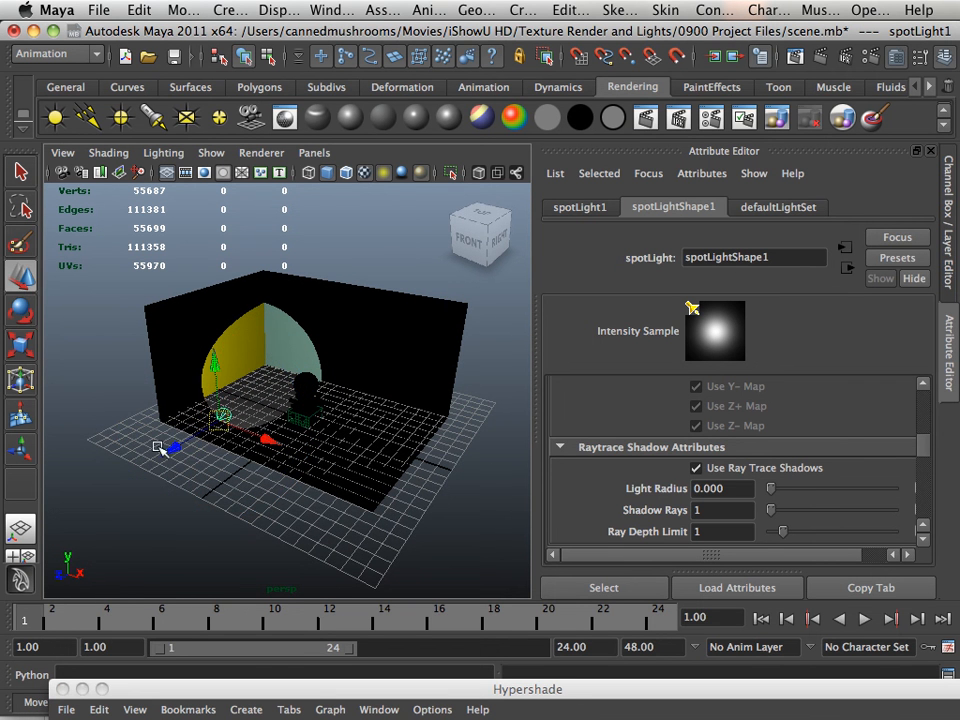
{"action": "left_click_drag", "start_coordinate": [160, 447], "coordinate": [193, 460]}
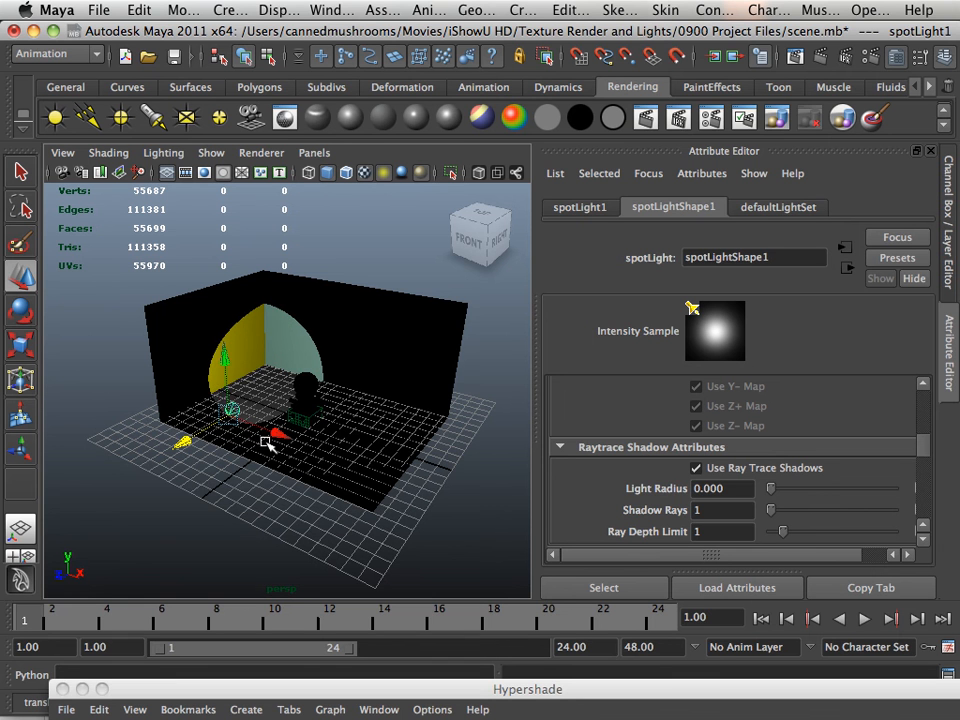
{"action": "left_click_drag", "start_coordinate": [280, 433], "coordinate": [370, 468]}
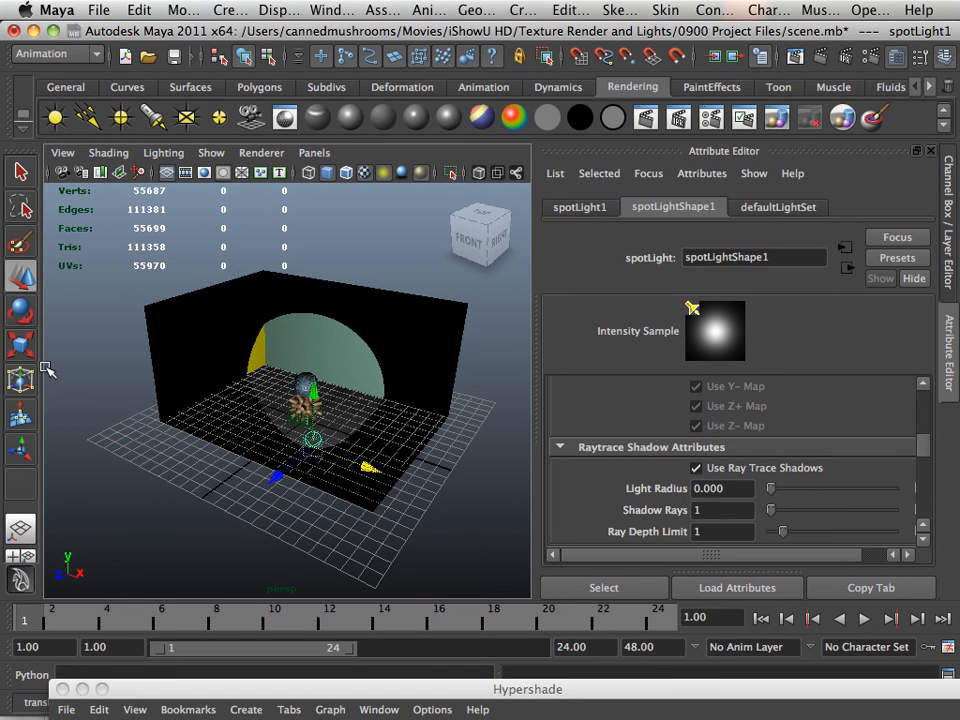
Step: Rotate the spot light so its beam covers the sphere, base and the corner between the yellow and green walls
{"action": "left_click", "coordinate": [22, 313]}
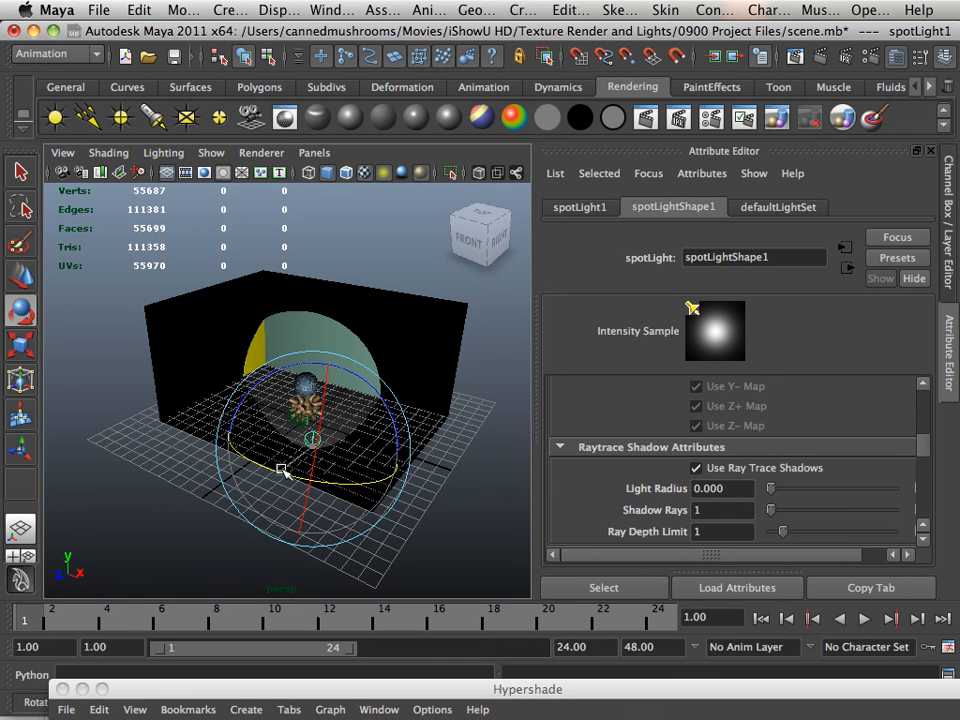
{"action": "left_click_drag", "start_coordinate": [284, 470], "coordinate": [329, 481]}
{"action": "left_click", "coordinate": [18, 282]}
{"action": "left_click", "coordinate": [16, 316]}
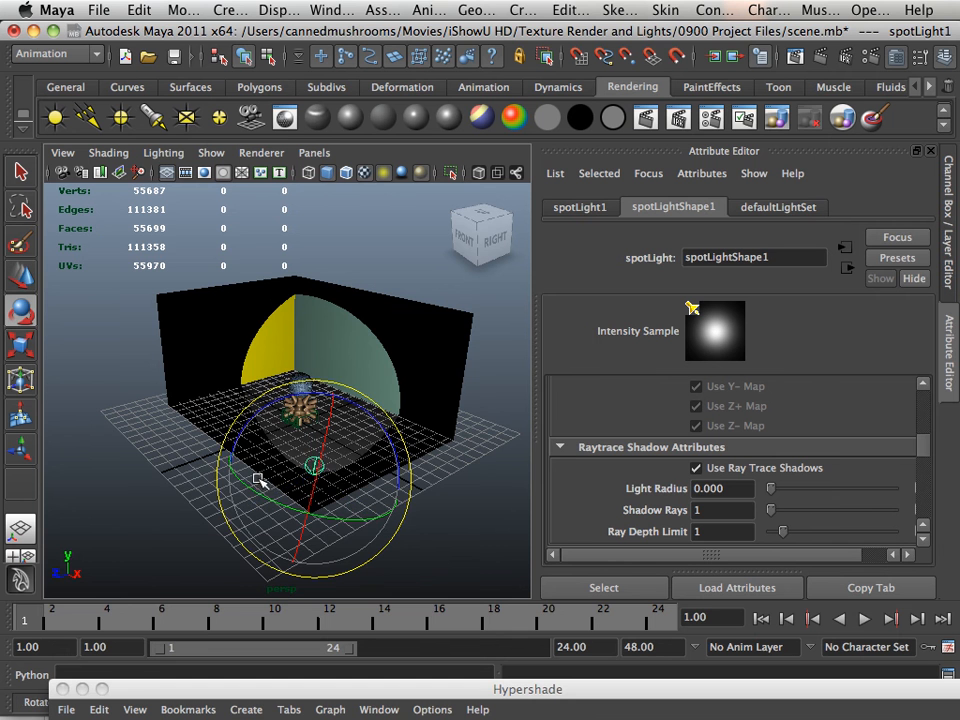
{"action": "left_click_drag", "start_coordinate": [257, 478], "coordinate": [263, 490]}
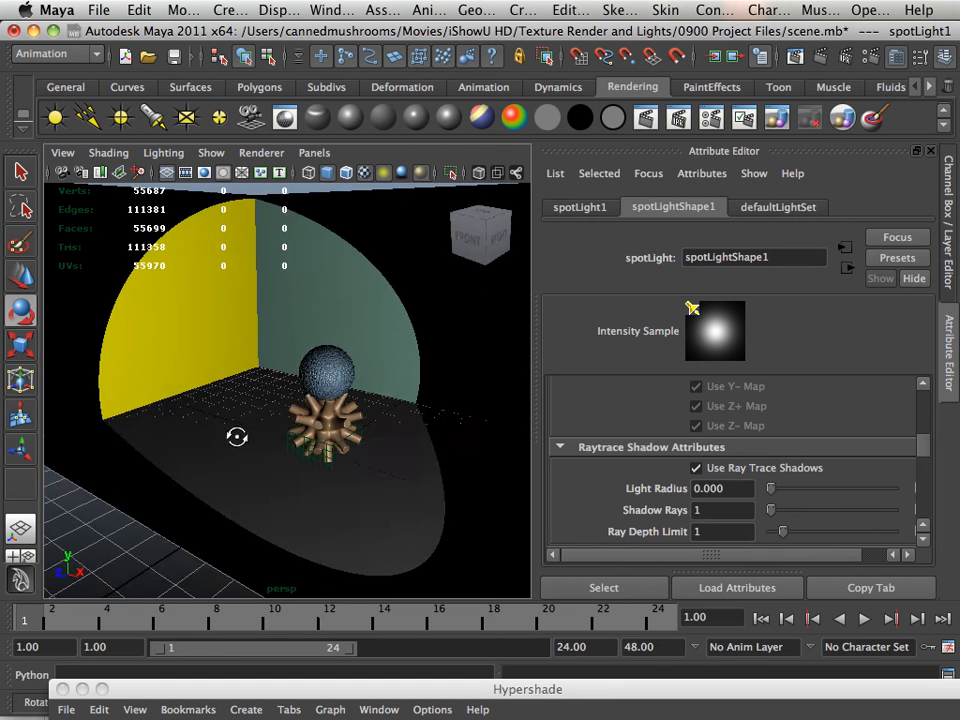
Step: Examine the re-aimed lighting around the sphere and review the spot light's Caustic and Global Illumination photon settings
{"action": "scroll", "coordinate": [240, 436], "scroll_direction": "up", "scroll_amount": 5}
{"action": "right_click_drag", "start_coordinate": [296, 480], "coordinate": [318, 482], "text": "alt"}
{"action": "middle_click_drag", "start_coordinate": [184, 437], "coordinate": [232, 456], "text": "alt"}
{"action": "left_click_drag", "start_coordinate": [215, 453], "coordinate": [264, 449], "text": "alt"}
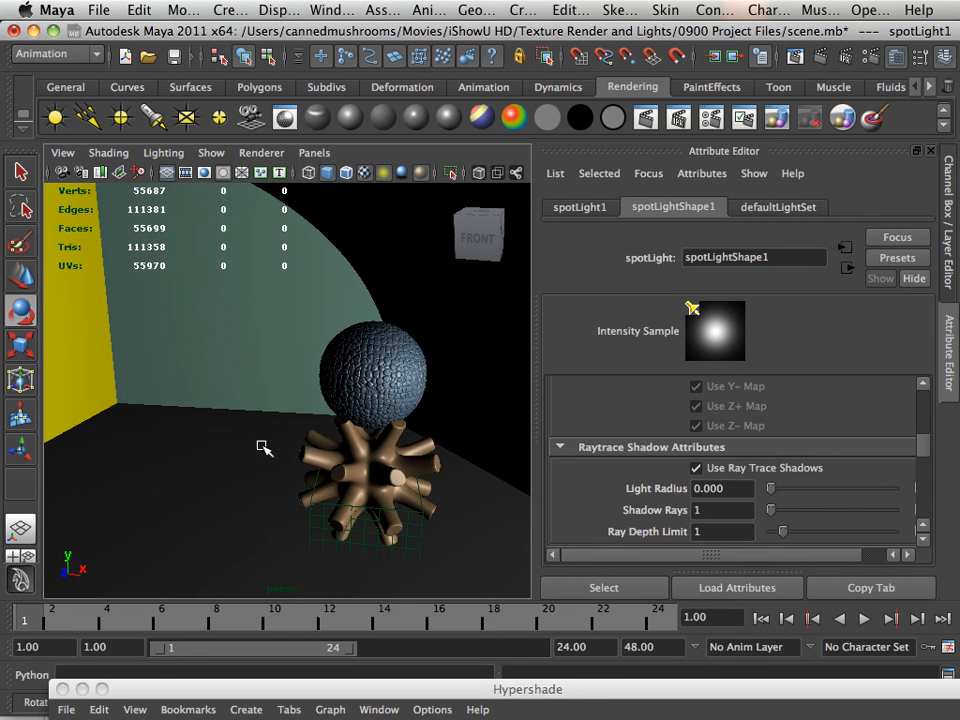
{"action": "right_click_drag", "start_coordinate": [264, 449], "coordinate": [206, 429], "text": "alt"}
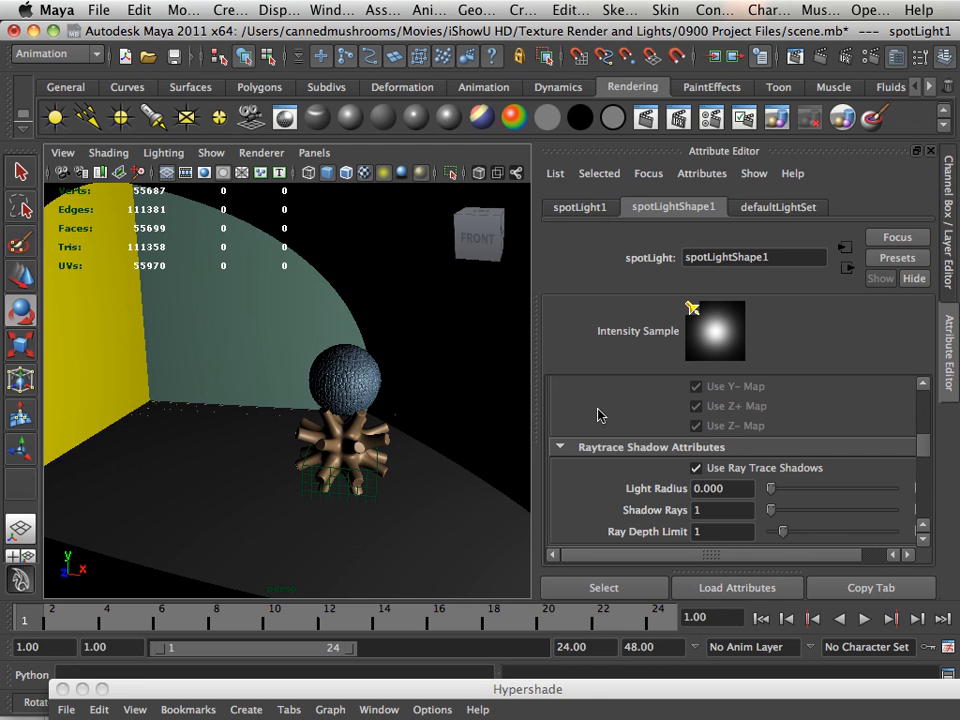
{"action": "scroll", "coordinate": [345, 424], "scroll_direction": "down", "scroll_amount": 5}
{"action": "middle_click_drag", "start_coordinate": [428, 446], "coordinate": [368, 452], "text": "alt"}
{"action": "right_click_drag", "start_coordinate": [368, 452], "coordinate": [397, 466], "text": "alt"}
{"action": "scroll", "coordinate": [713, 458], "scroll_direction": "down", "scroll_amount": 6}
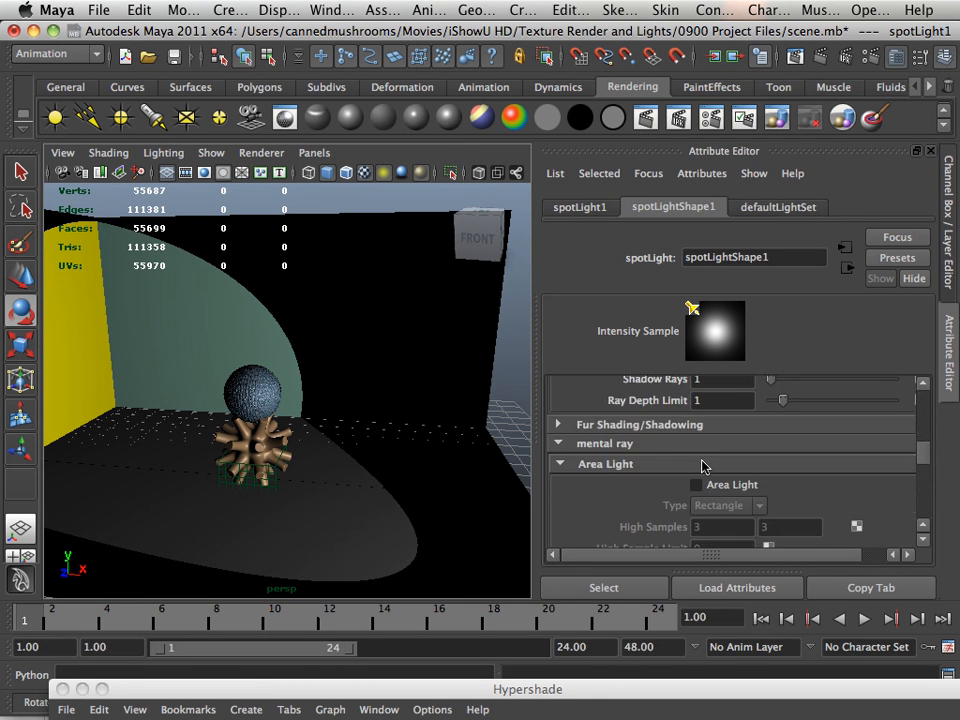
{"action": "scroll", "coordinate": [688, 467], "scroll_direction": "down", "scroll_amount": 5}
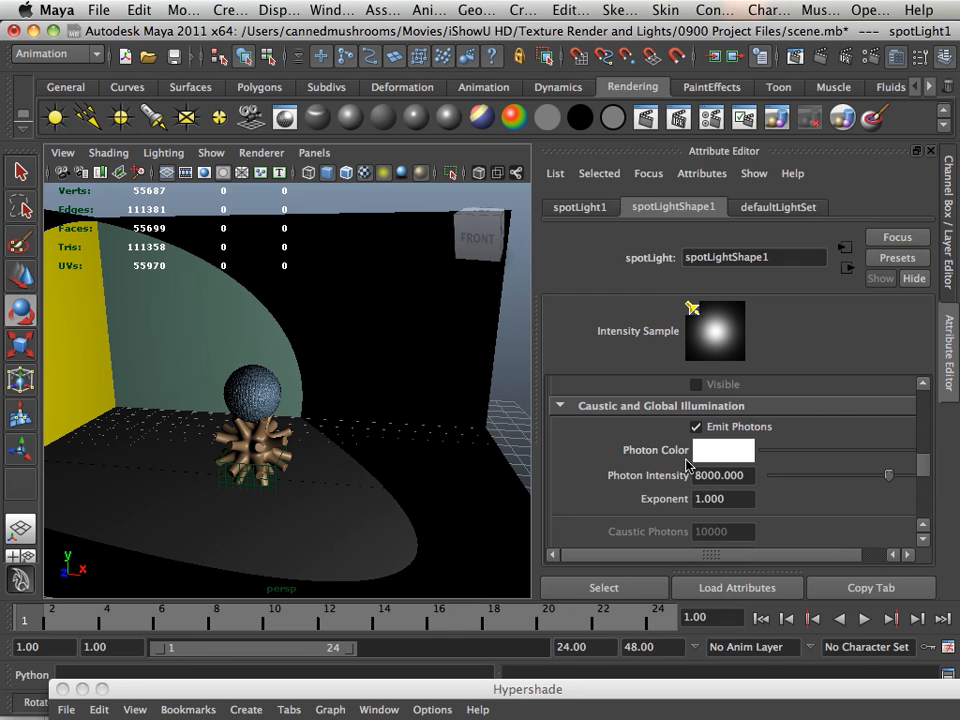
{"action": "left_click", "coordinate": [732, 500]}
{"action": "left_click_drag", "start_coordinate": [732, 505], "coordinate": [668, 502]}
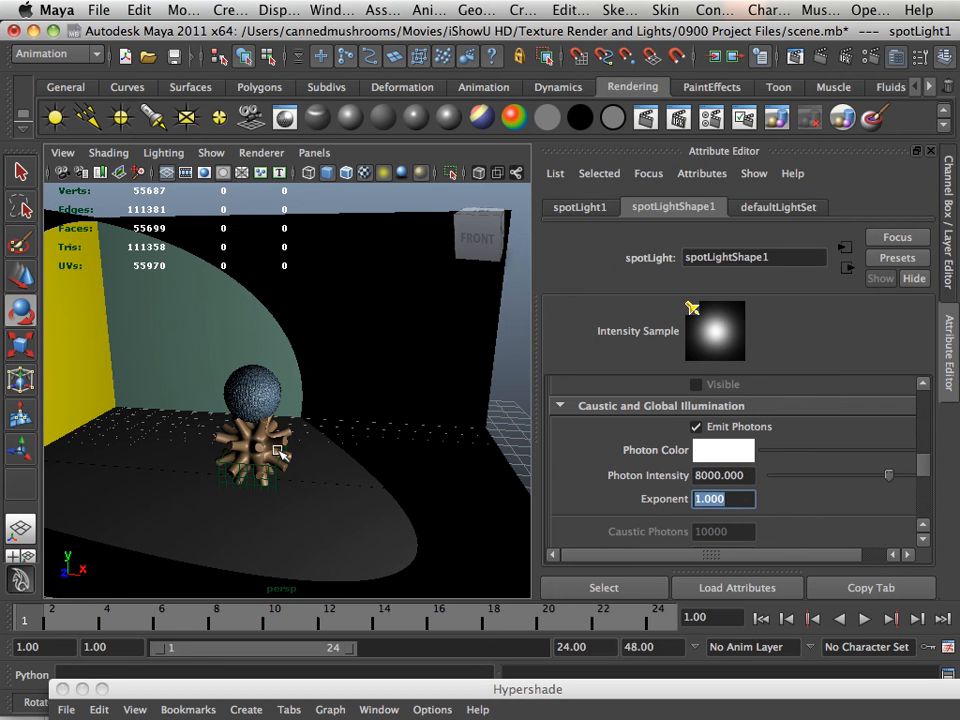
Step: Frame a close view of the sphere and base against the yellow and green corner, render it, and close the render
{"action": "left_click_drag", "start_coordinate": [400, 452], "coordinate": [324, 448], "text": "alt"}
{"action": "middle_click_drag", "start_coordinate": [324, 448], "coordinate": [294, 422], "text": "alt"}
{"action": "right_click_drag", "start_coordinate": [294, 422], "coordinate": [388, 456], "text": "alt"}
{"action": "middle_click_drag", "start_coordinate": [388, 456], "coordinate": [344, 443], "text": "alt"}
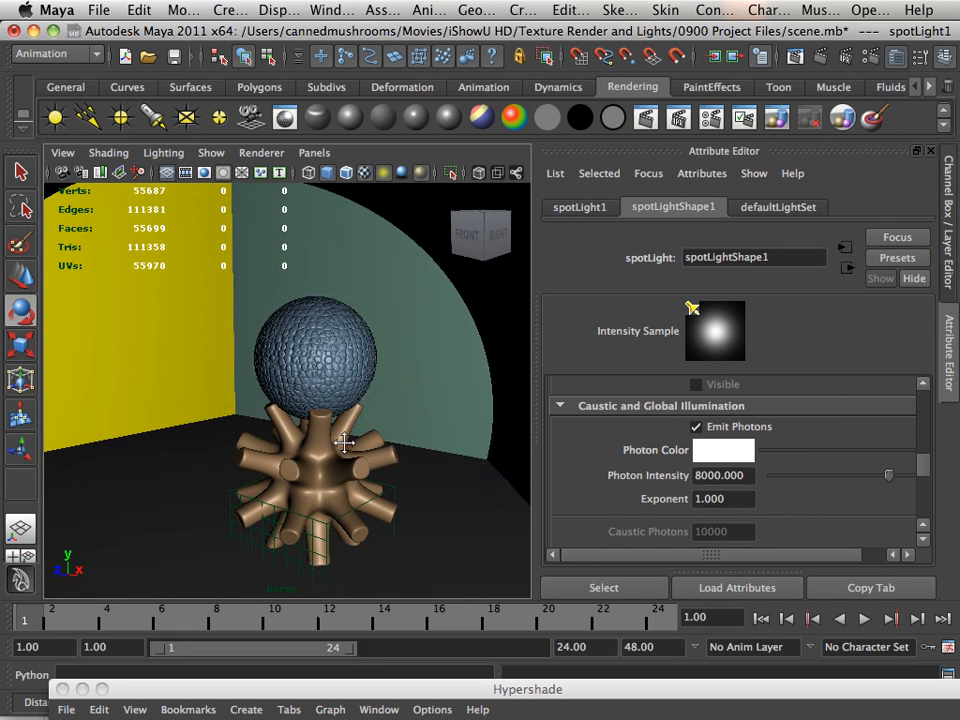
{"action": "left_click_drag", "start_coordinate": [344, 443], "coordinate": [349, 435], "text": "alt"}
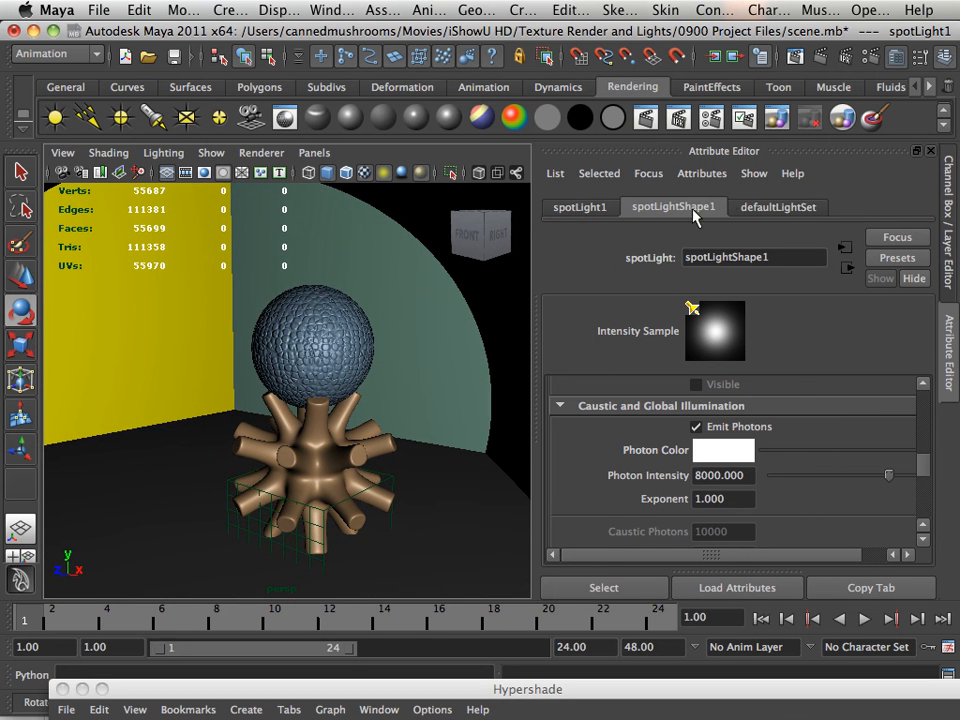
{"action": "left_click", "coordinate": [645, 118]}
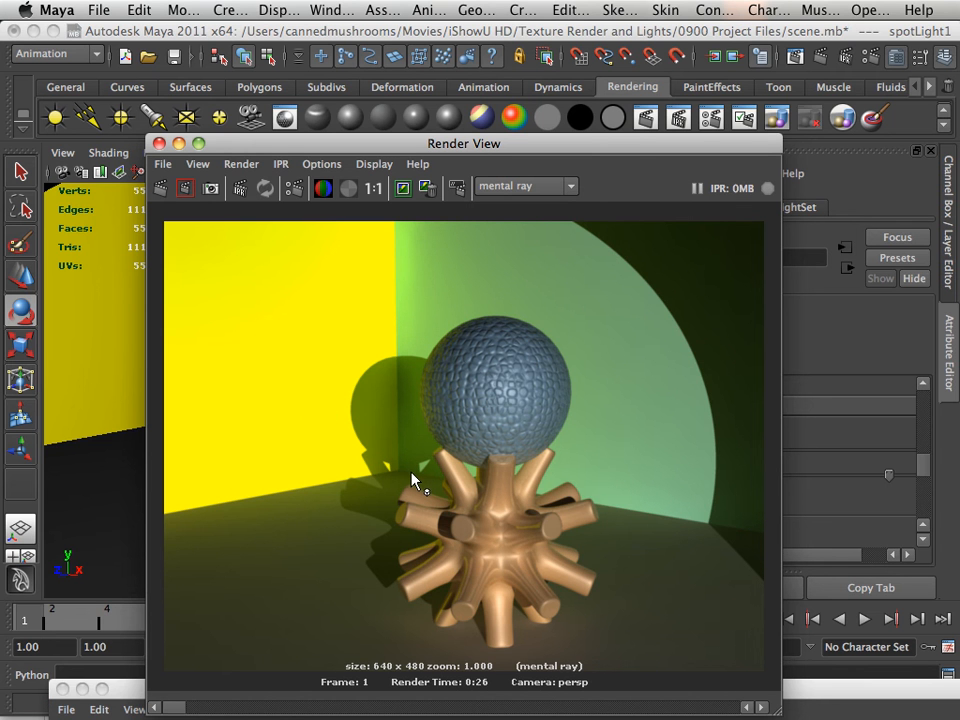
{"action": "left_click", "coordinate": [159, 143]}
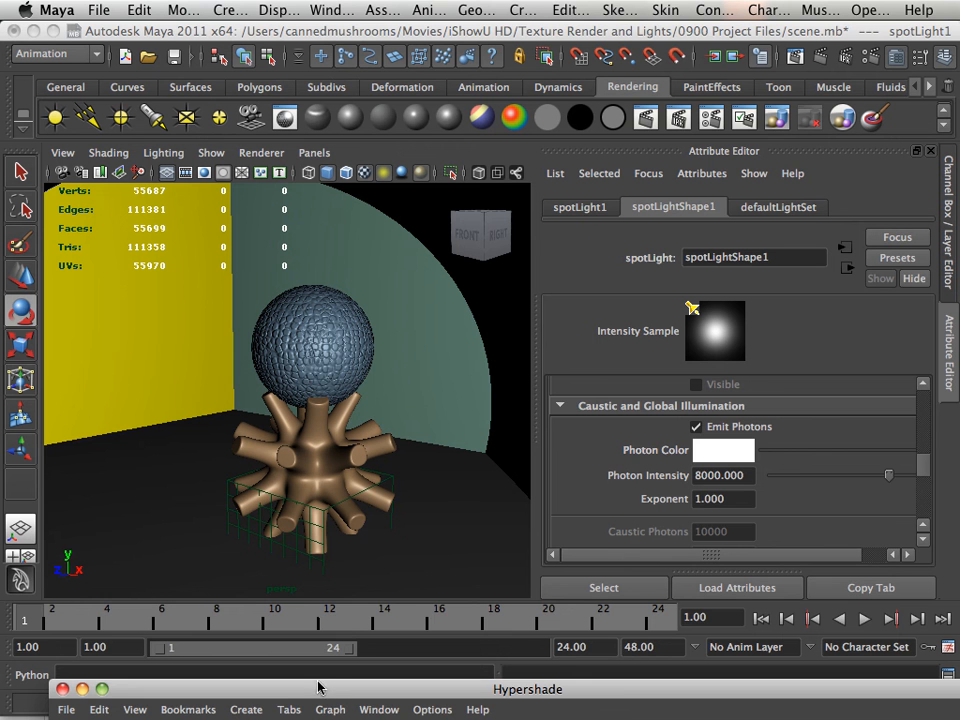
Step: Change the color of the yellow wall's lambert2 material to a paler, less saturated yellow
{"action": "left_click_drag", "start_coordinate": [320, 688], "coordinate": [221, 391]}
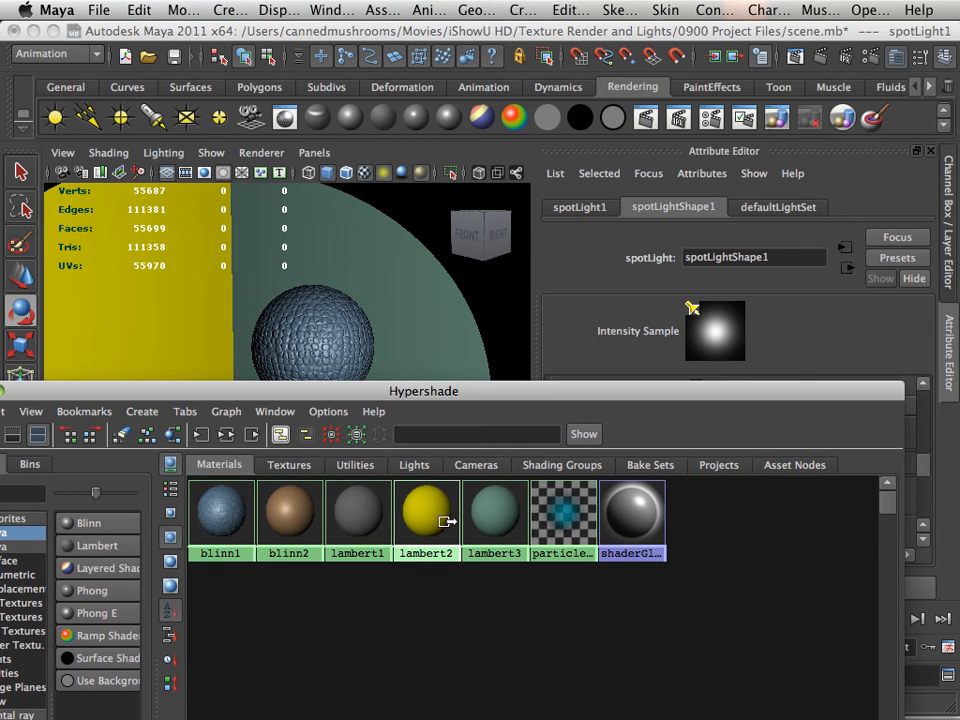
{"action": "left_click", "coordinate": [432, 503]}
{"action": "left_click_drag", "start_coordinate": [558, 398], "coordinate": [495, 638]}
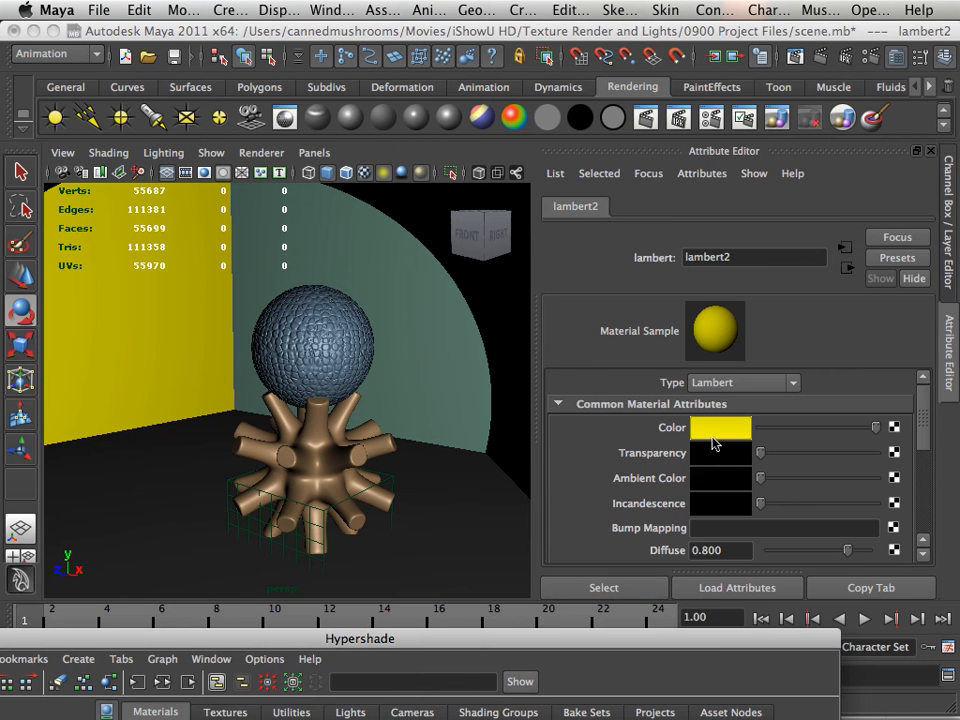
{"action": "left_click", "coordinate": [718, 430]}
{"action": "left_click_drag", "start_coordinate": [724, 511], "coordinate": [692, 514]}
Step: Render the frame with the paler yellow wall, close the render, and bring the Hypershade materials back into view
{"action": "left_click", "coordinate": [646, 120]}
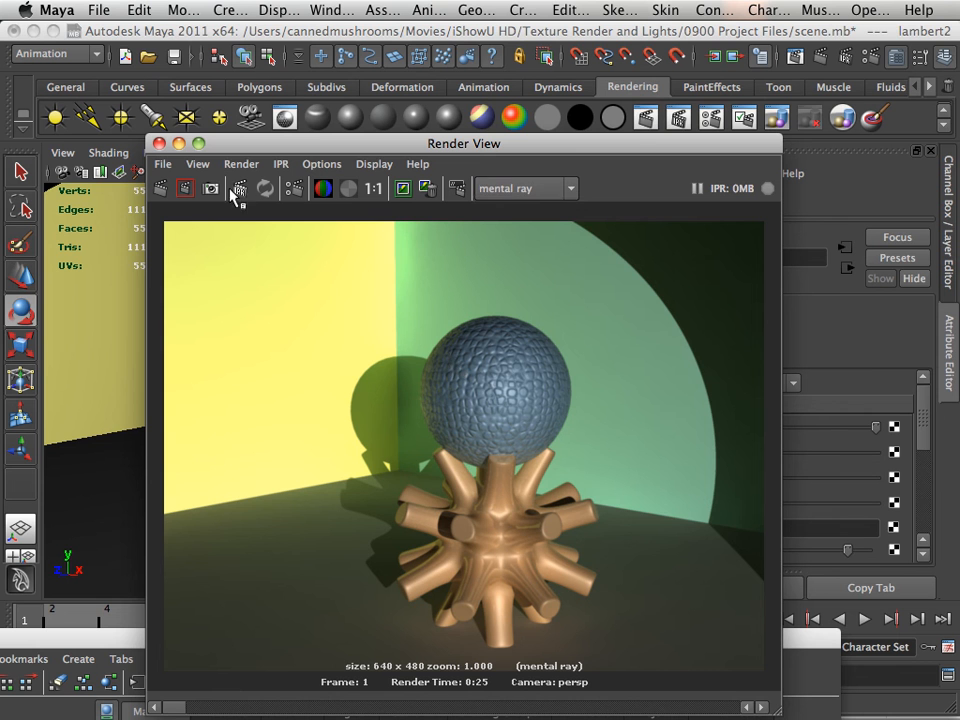
{"action": "left_click", "coordinate": [159, 144]}
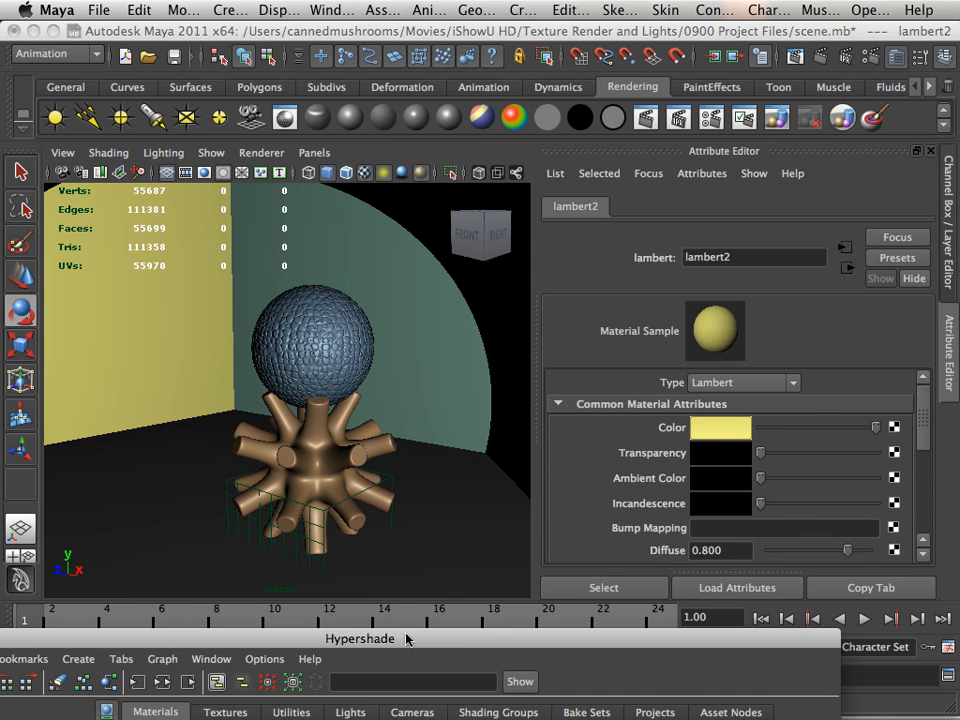
{"action": "left_click_drag", "start_coordinate": [407, 638], "coordinate": [521, 617]}
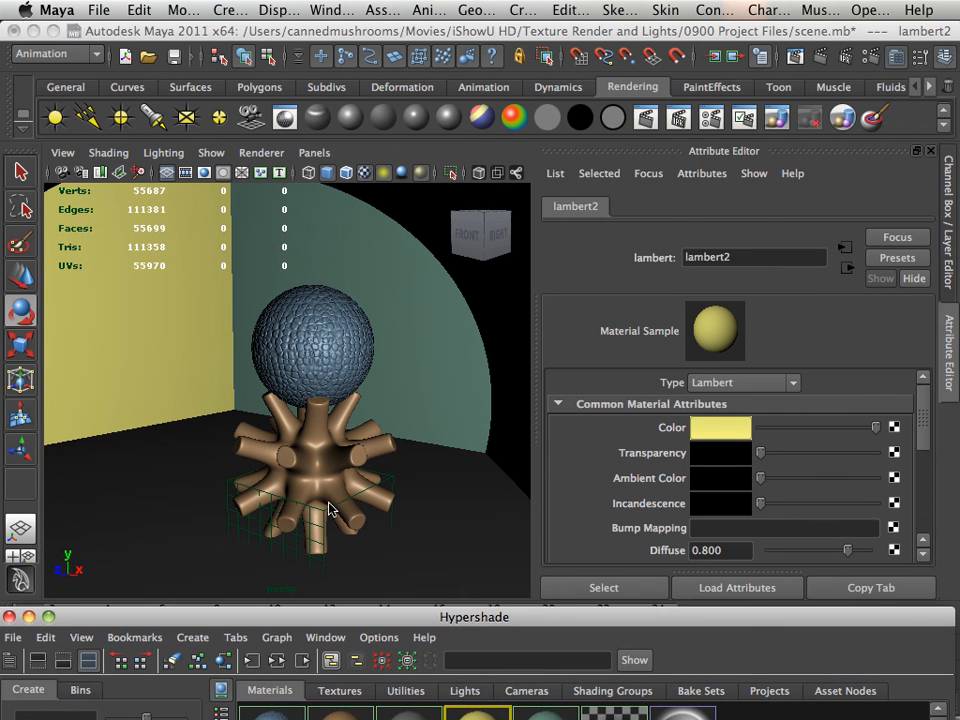